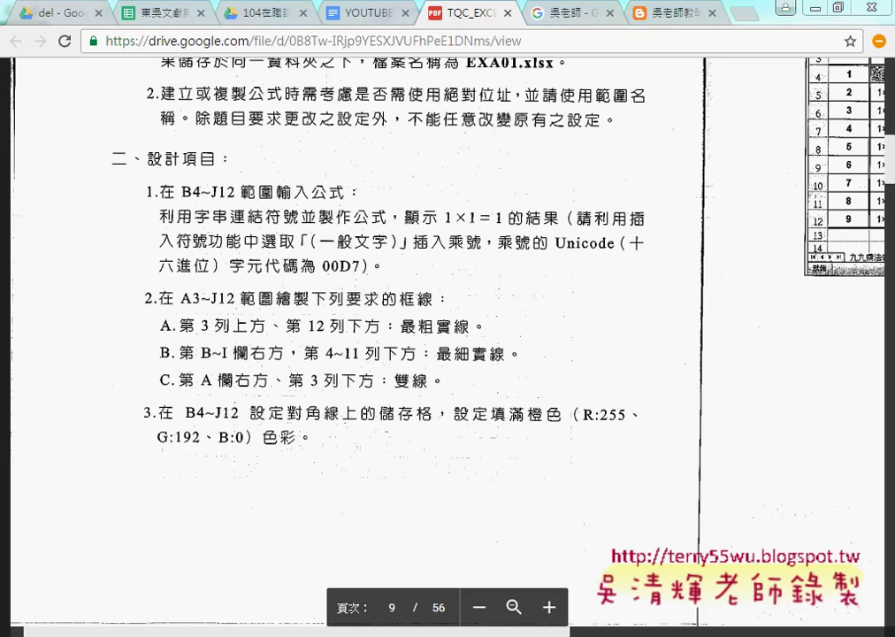
Switch from the exam PDF to the finished 107.xlsx workbook and select title cell A1.
key("alt+Tab")
left_click(140, 189)
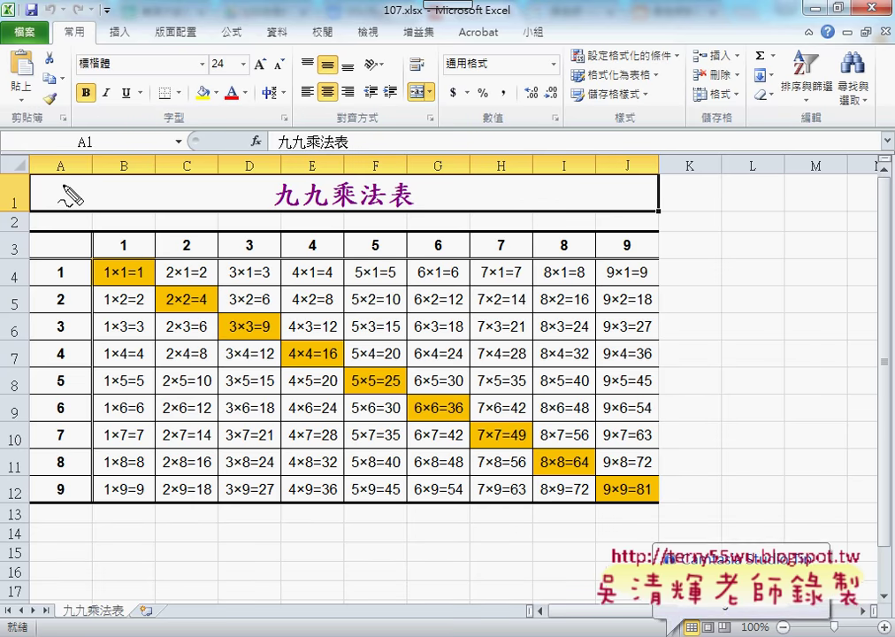
Mark up the title's A–J merge, 24-point bold 標楷體 formatting, then open the file information page.
left_click_drag(58, 157, 55, 158)
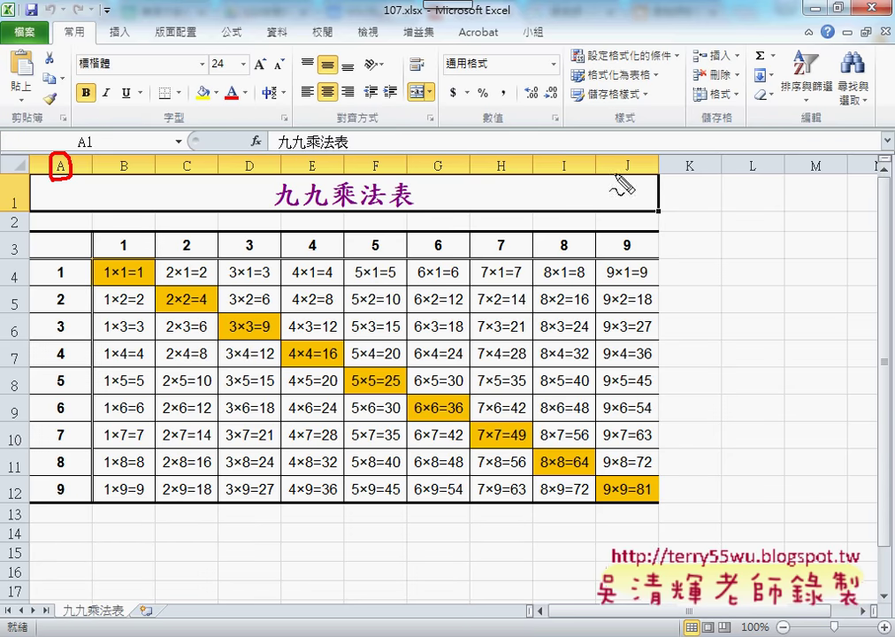
left_click_drag(622, 156, 623, 177)
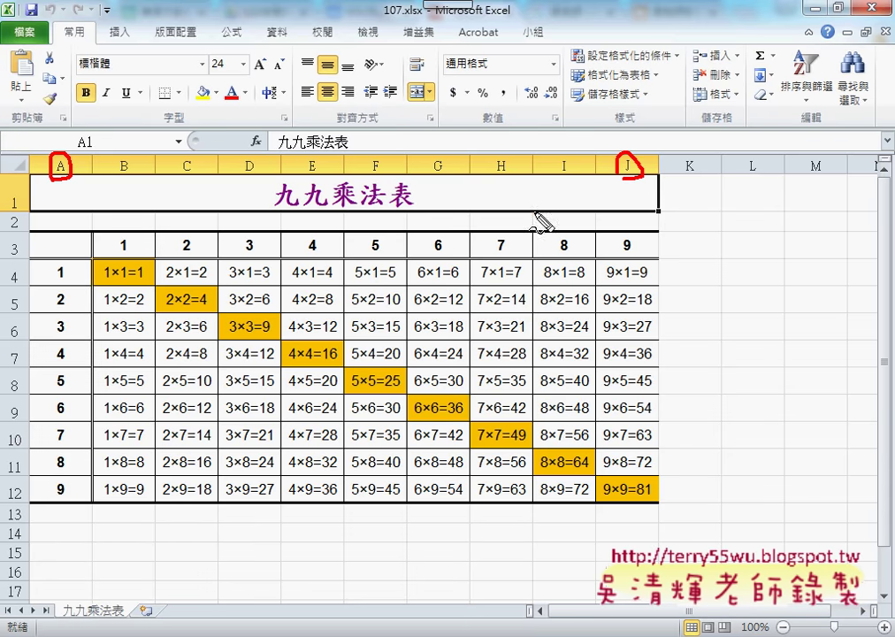
mouse_move(425, 74)
left_mouse_down()
mouse_move(439, 97)
mouse_move(431, 111)
left_mouse_up()
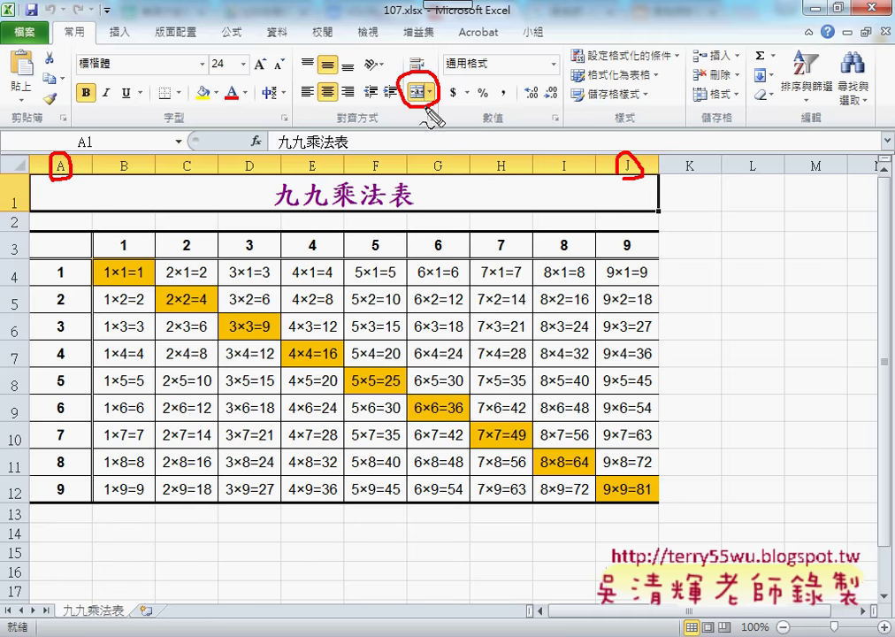
mouse_move(228, 49)
left_mouse_down()
mouse_move(241, 74)
mouse_move(208, 53)
left_mouse_up()
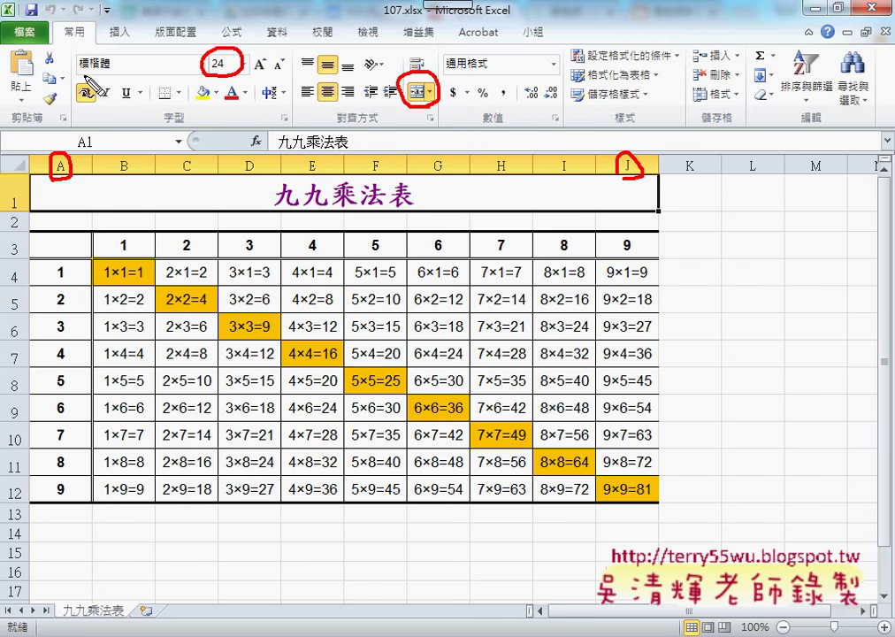
mouse_move(109, 55)
left_mouse_down()
mouse_move(71, 99)
mouse_move(91, 107)
left_mouse_up()
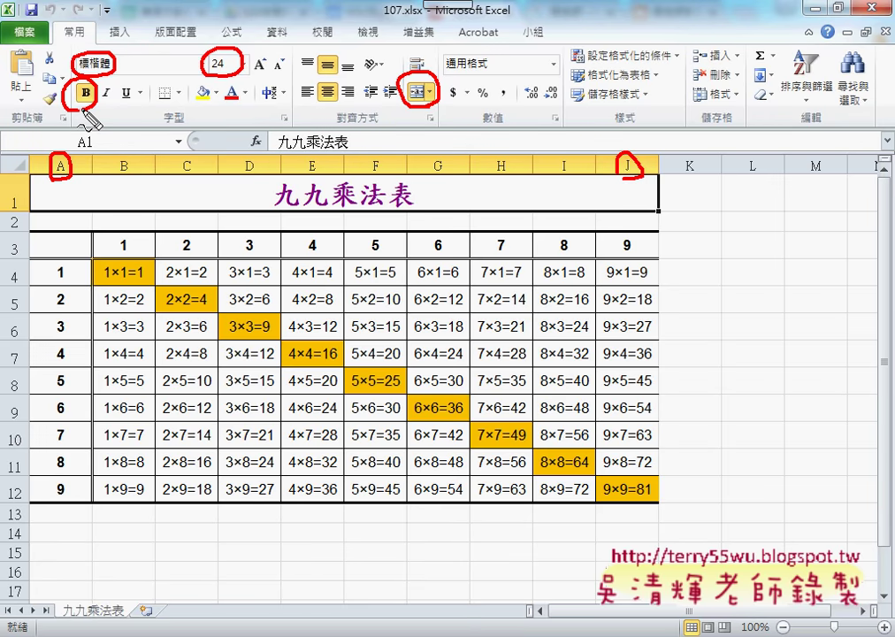
key("Escape")
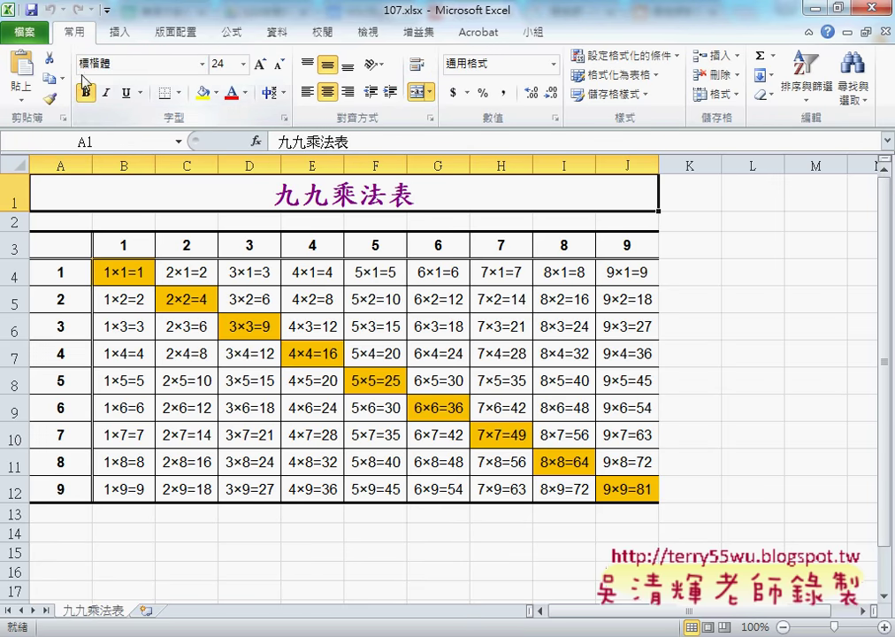
left_click(25, 33)
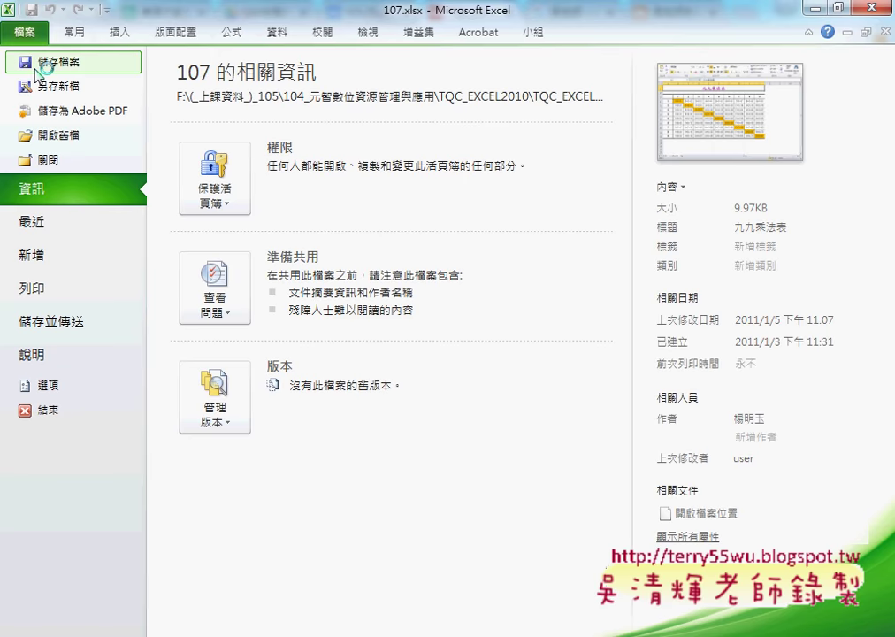
Create a new blank workbook (活頁簿1) from the New page.
left_click(50, 264)
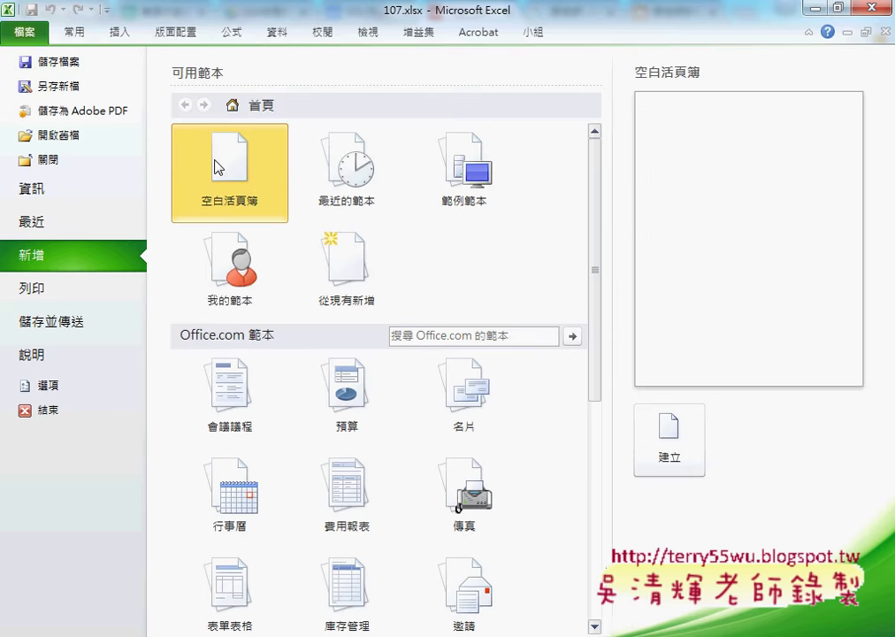
double_click(234, 180)
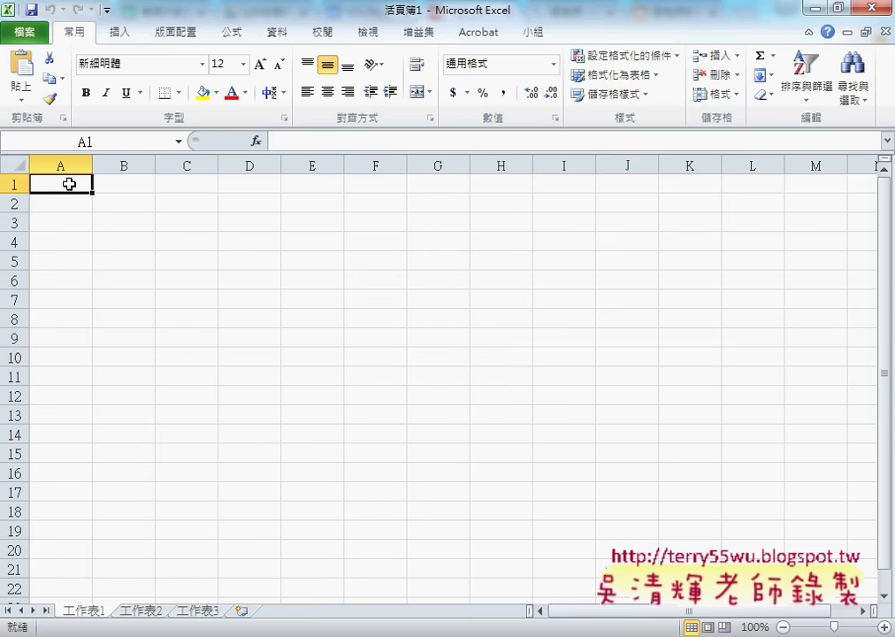
Enter the title 九九乘法表 in A1 and select A1:J1.
type("久")
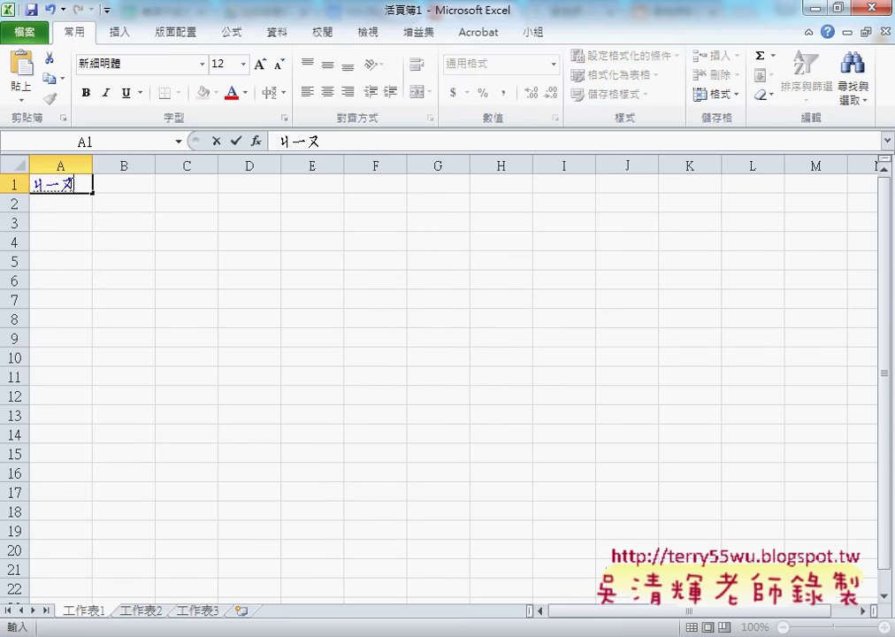
type("久ㄔ成")
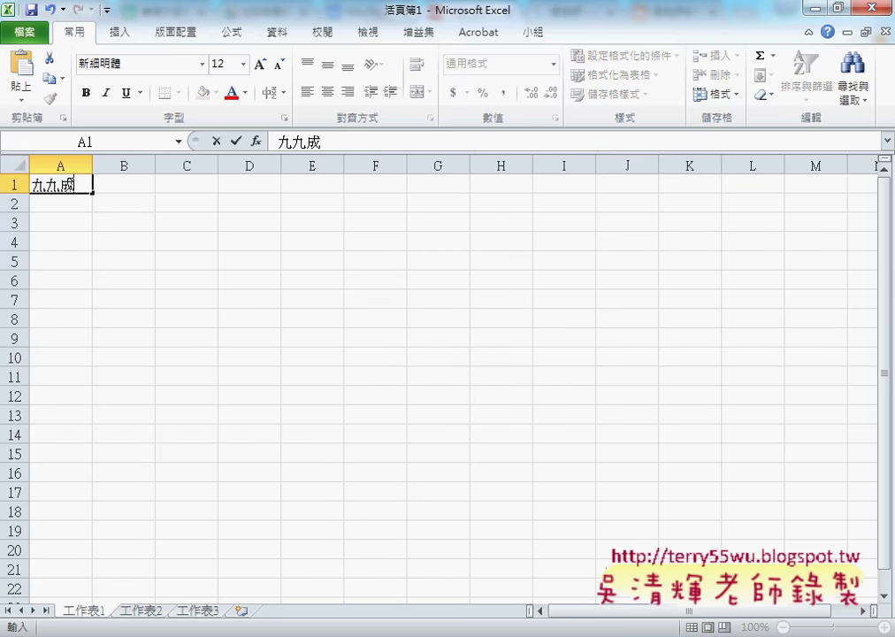
type("ㄈㄚ法ㄅㄧㄠ表")
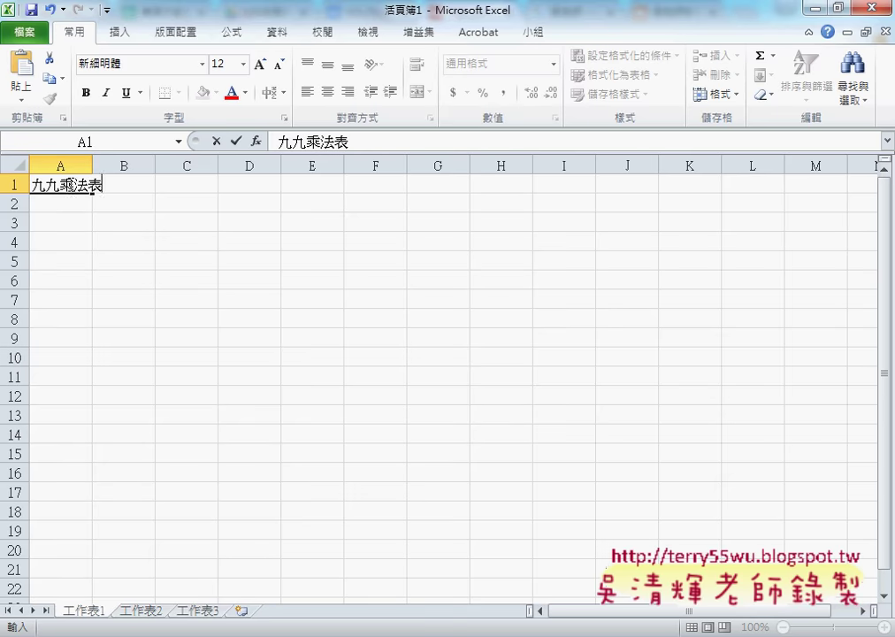
left_click(163, 202)
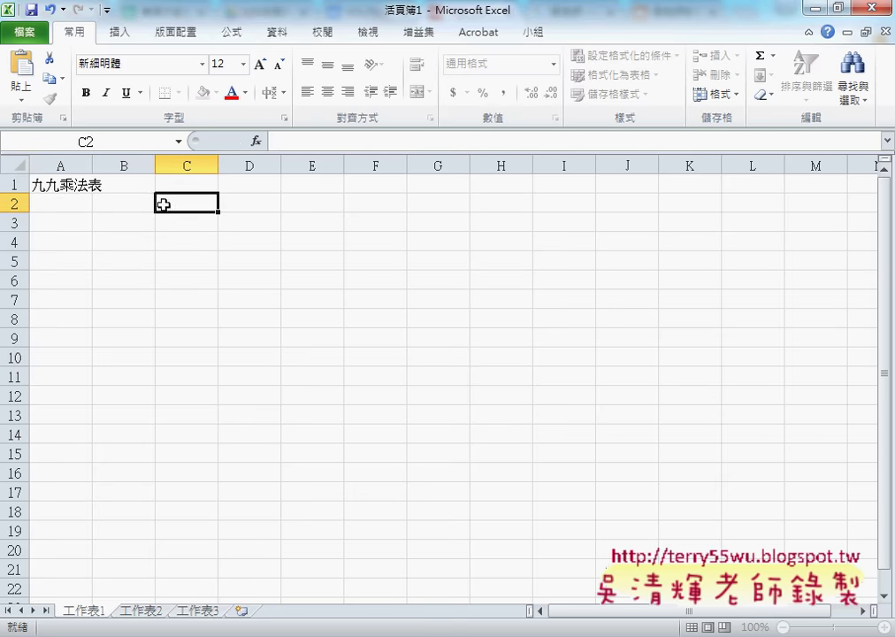
left_click(63, 185)
left_click_drag(60, 185, 610, 185)
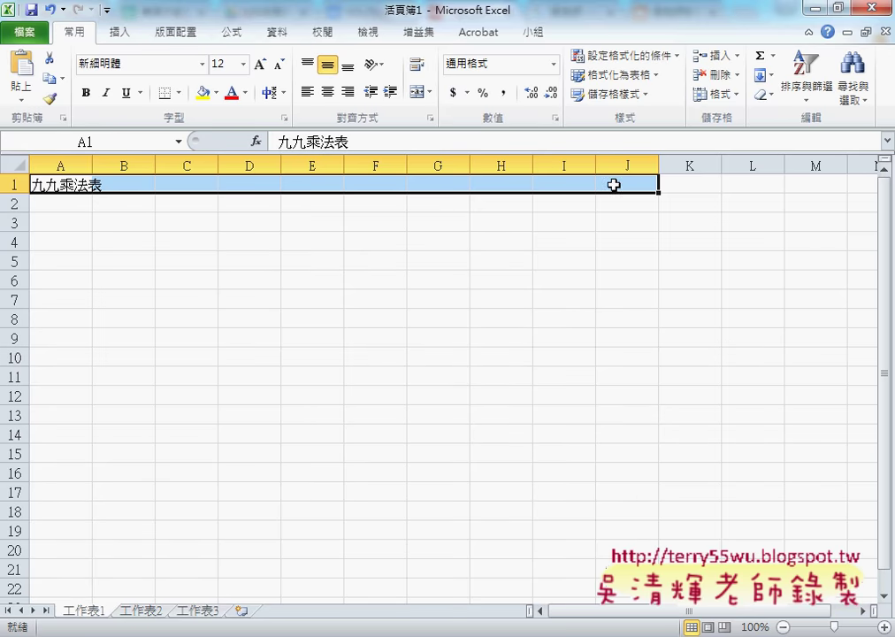
Merge and centre the title across A1:J1 in bold 24-point 標楷體, then bring up 107.xlsx.
left_click(417, 92)
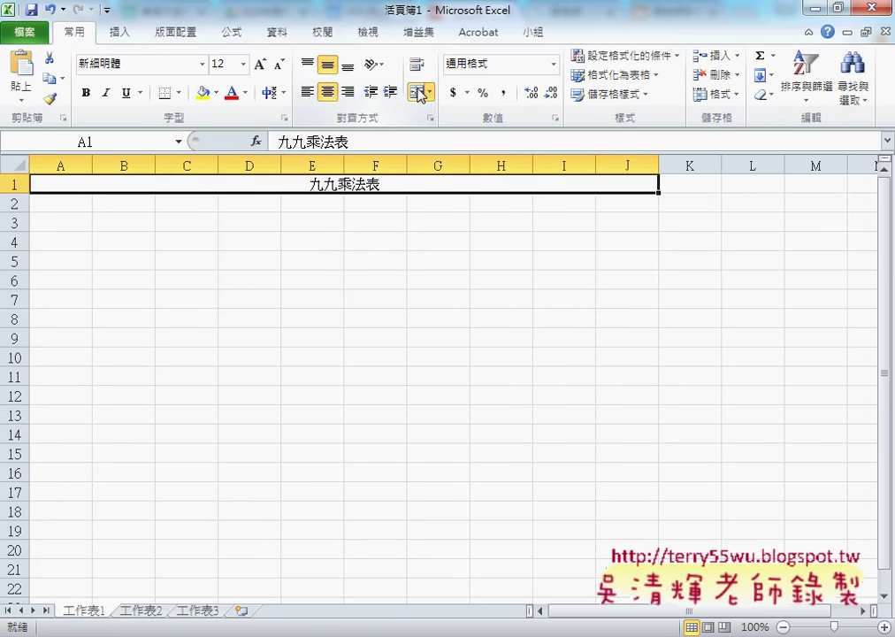
left_click(243, 65)
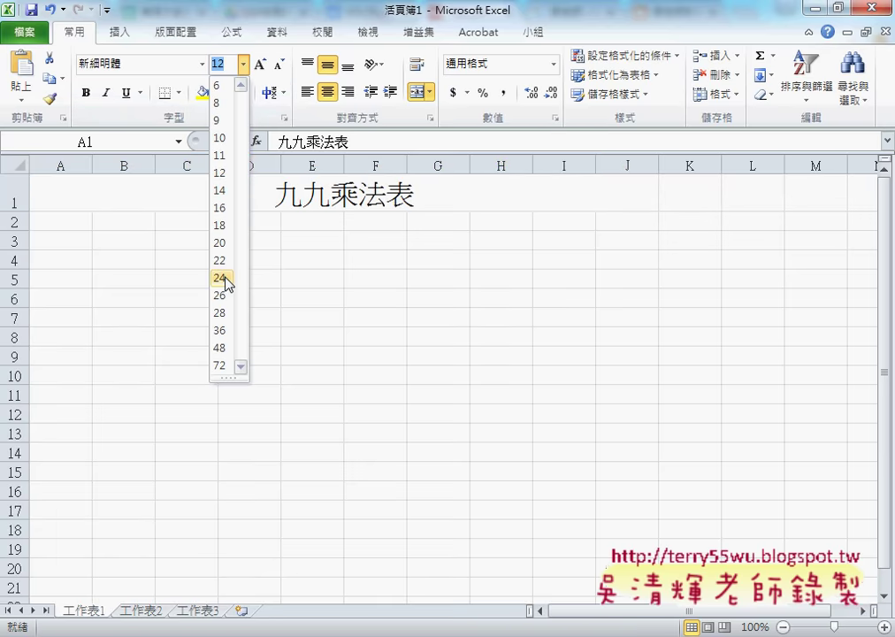
left_click(221, 279)
left_click(202, 66)
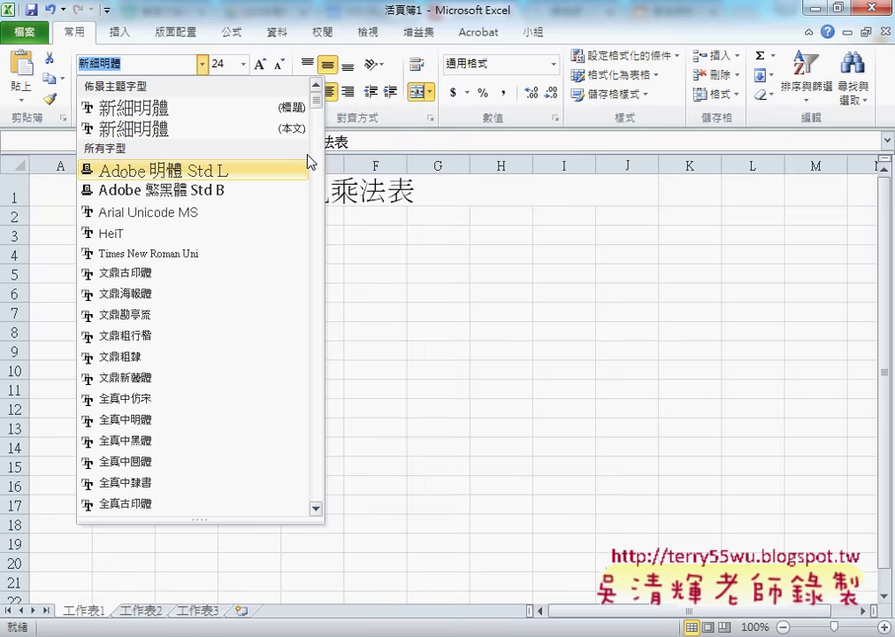
scroll(314, 124, "down", 4)
scroll(319, 148, "down", 4)
scroll(319, 149, "down", 4)
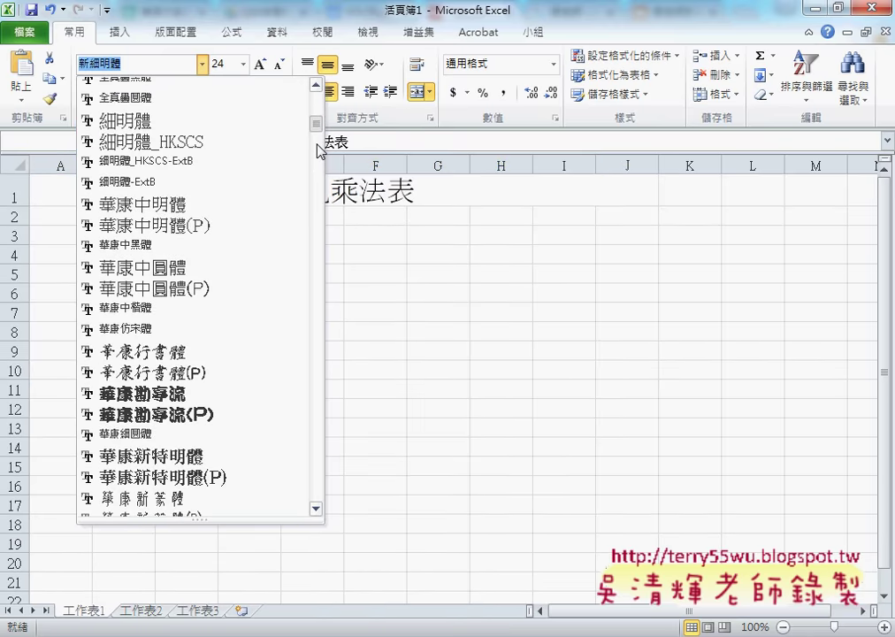
scroll(319, 149, "down", 4)
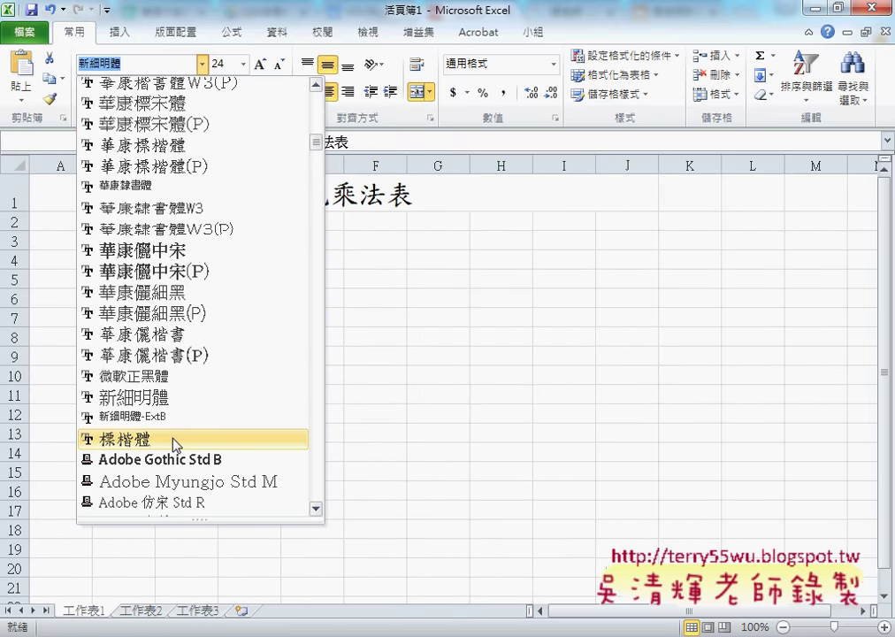
left_click(174, 444)
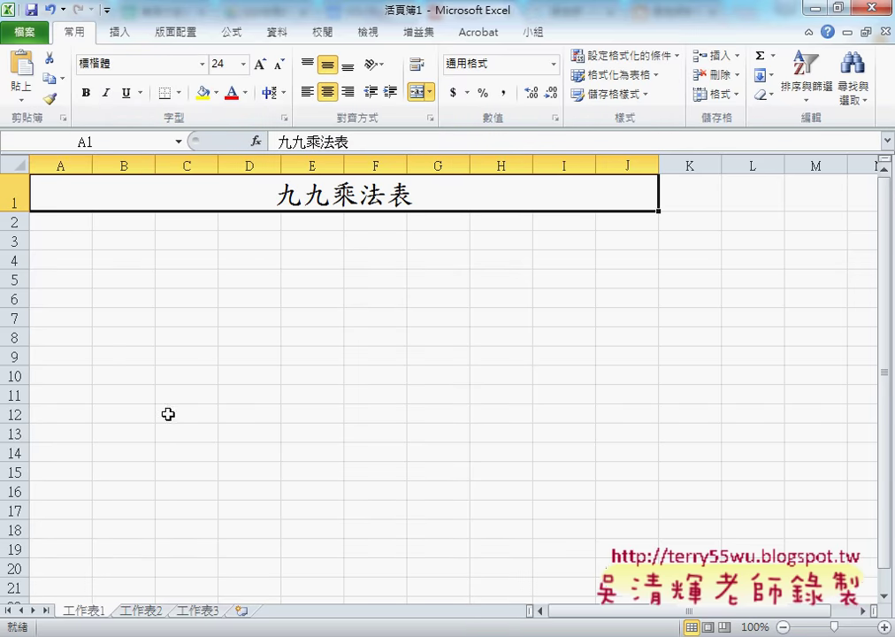
left_click(86, 93)
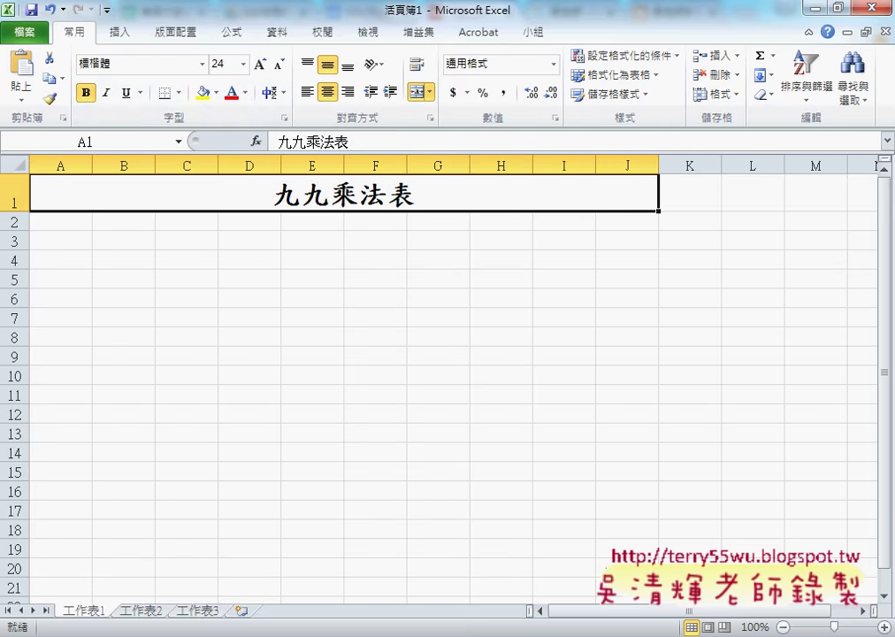
mouse_move(473, 567)
left_click(354, 557)
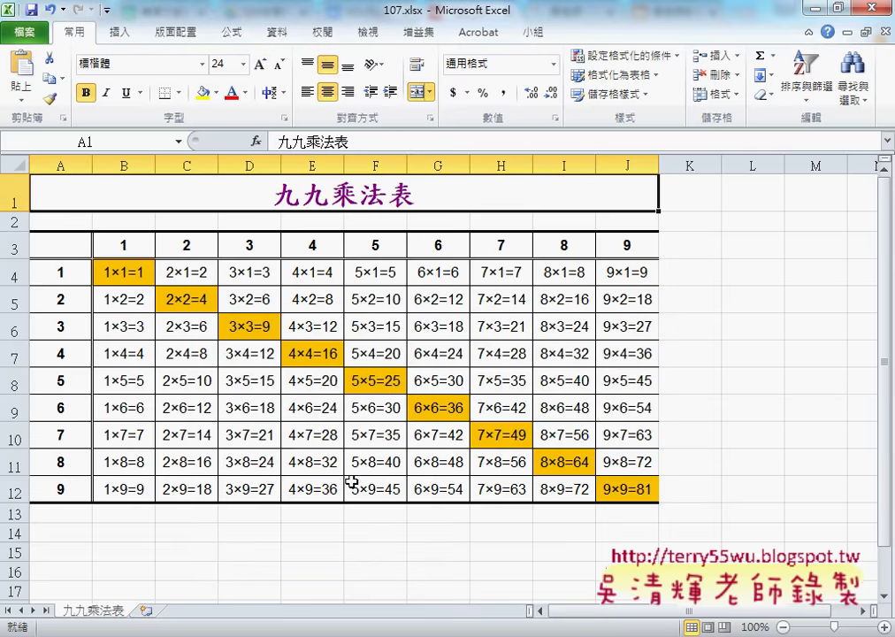
After checking the reference's font colour, colour the 九九乘法表 title purple in 活頁簿1.
left_click(246, 96)
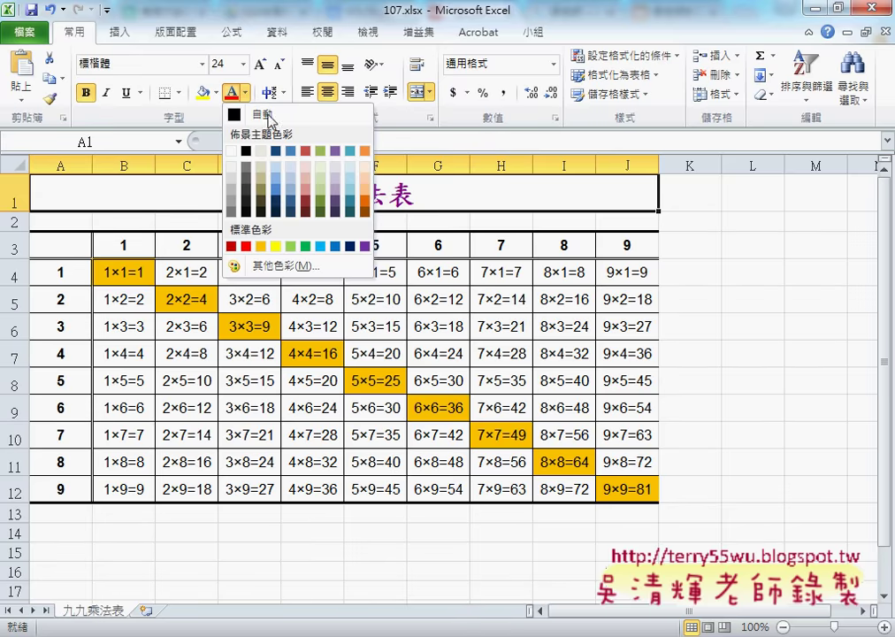
left_click(817, 11)
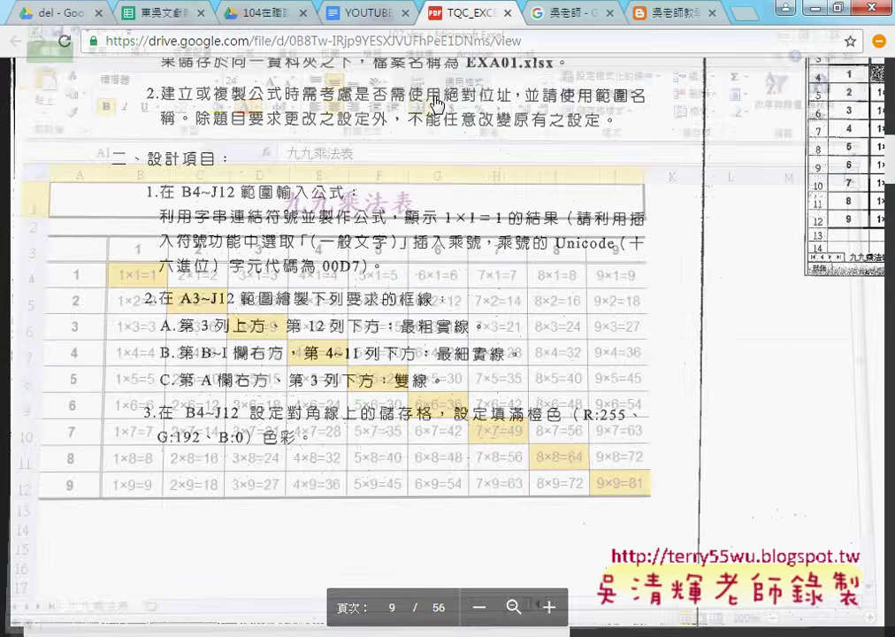
mouse_move(318, 630)
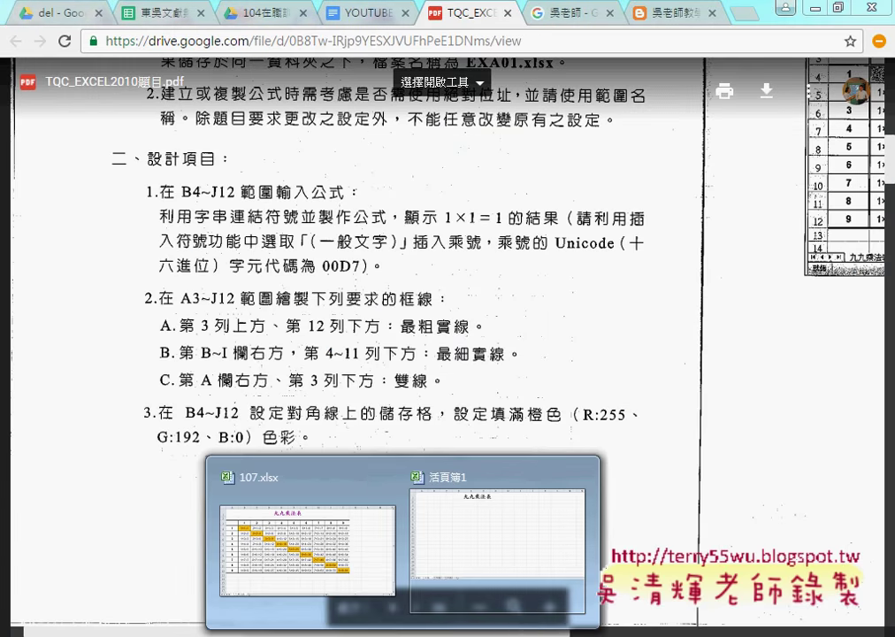
left_click(483, 533)
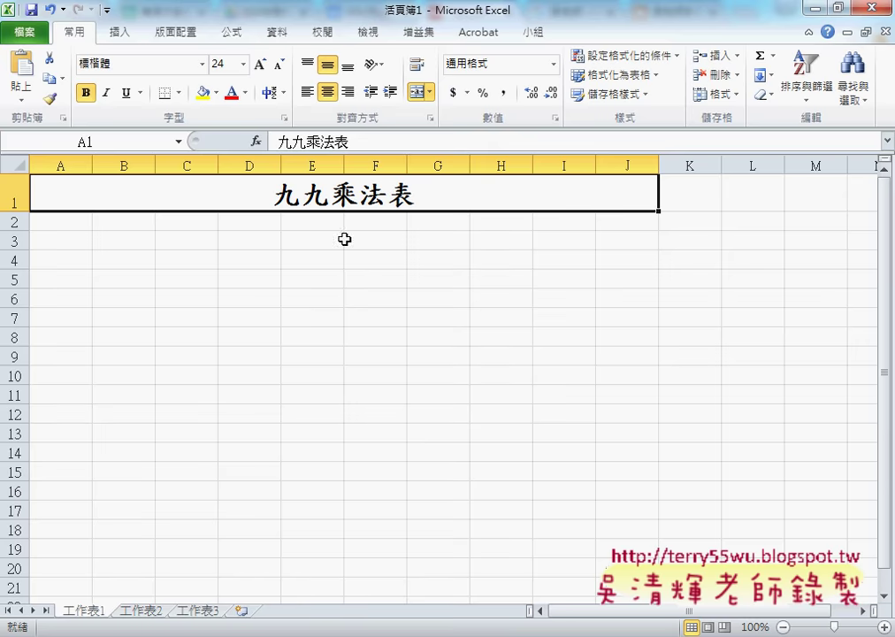
left_click(245, 92)
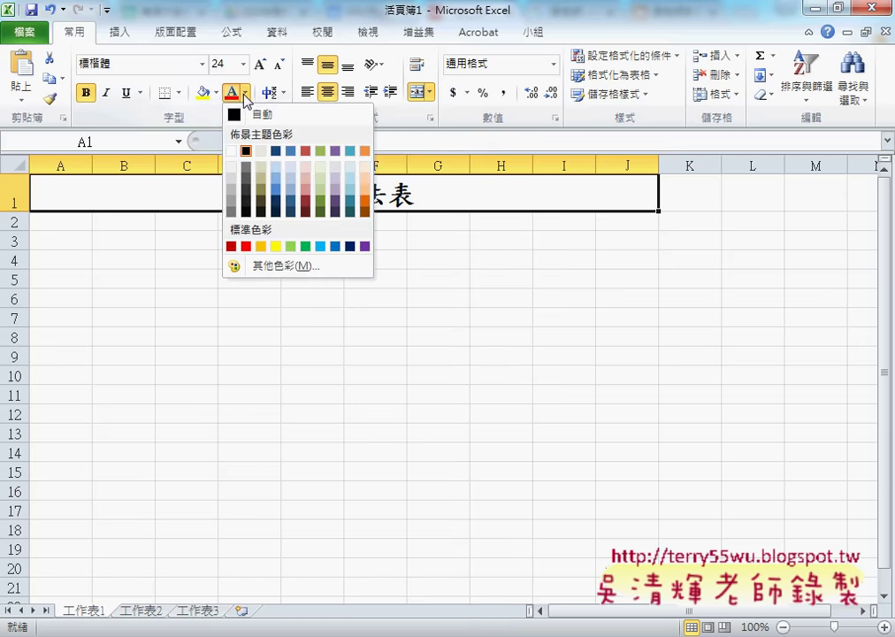
left_click(364, 248)
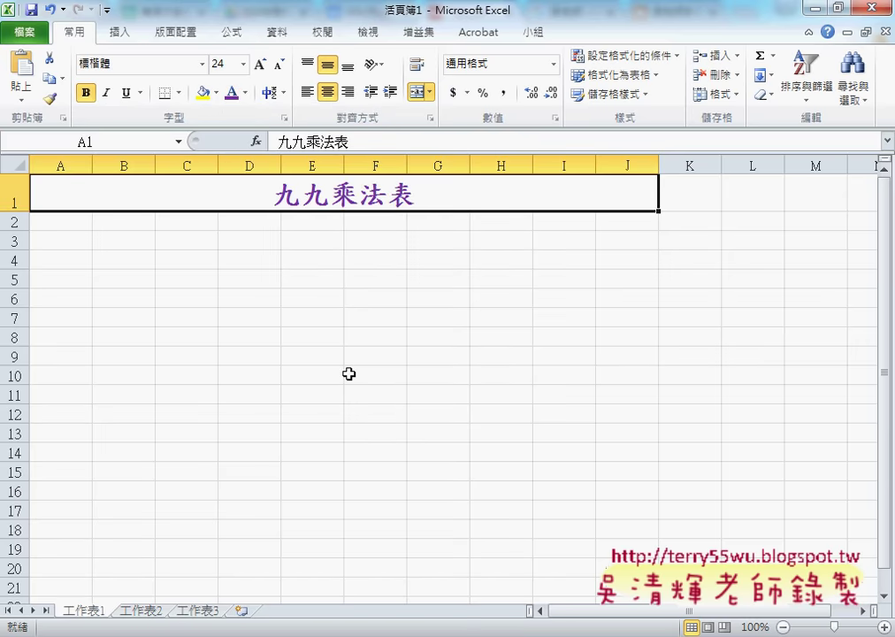
Review the column headings in 107.xlsx and the exam PDF, then return to 活頁簿1.
mouse_move(402, 636)
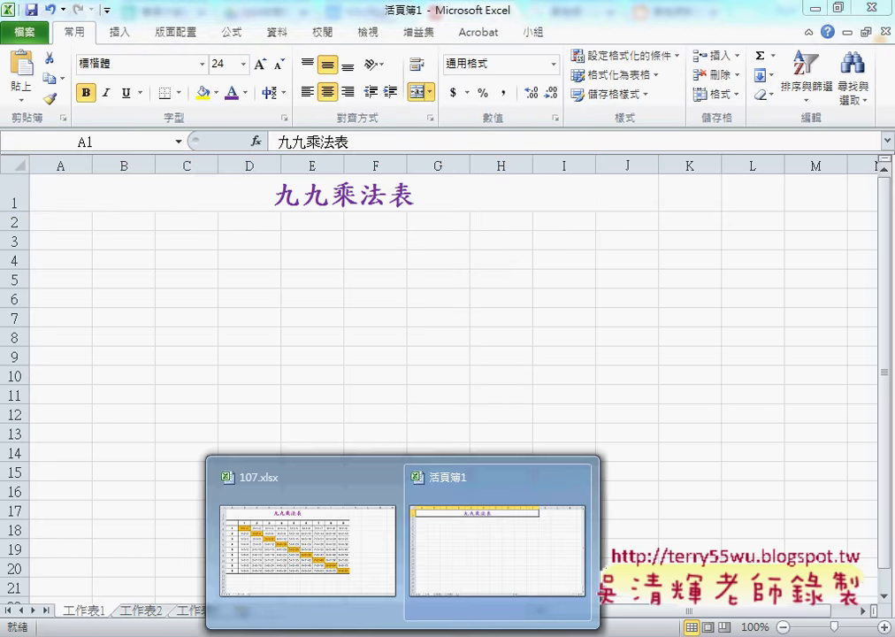
left_click(351, 591)
left_click_drag(132, 252, 564, 245)
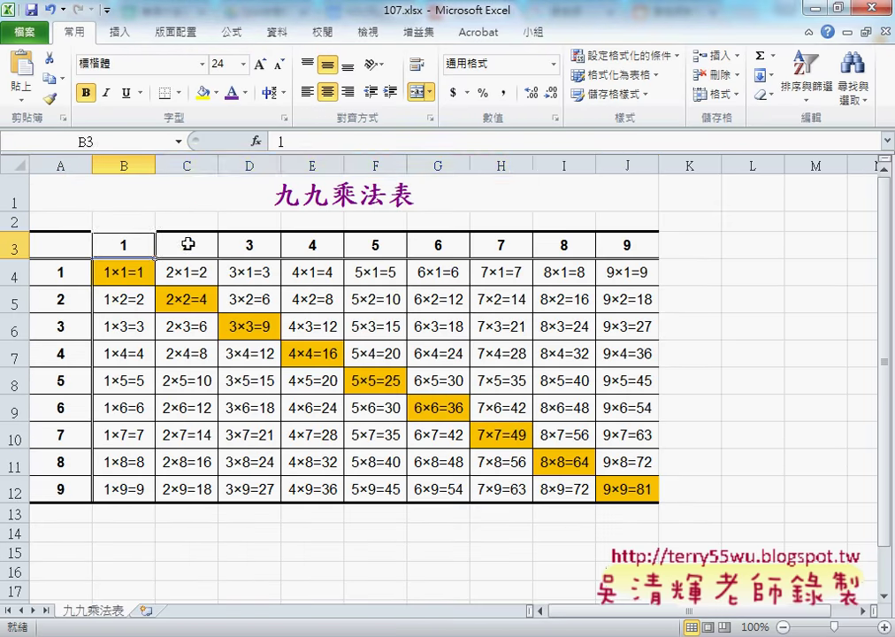
left_click(816, 7)
mouse_move(389, 636)
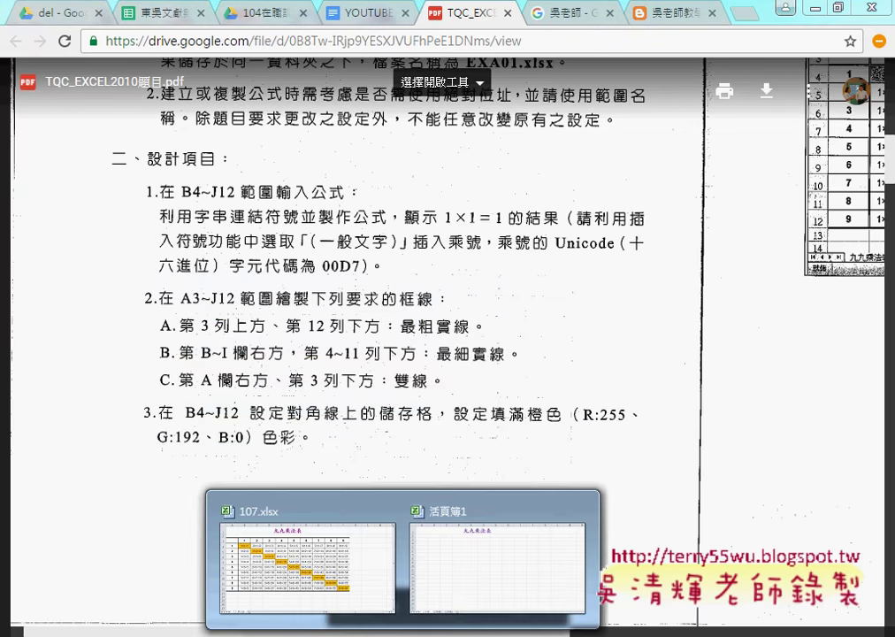
left_click(469, 577)
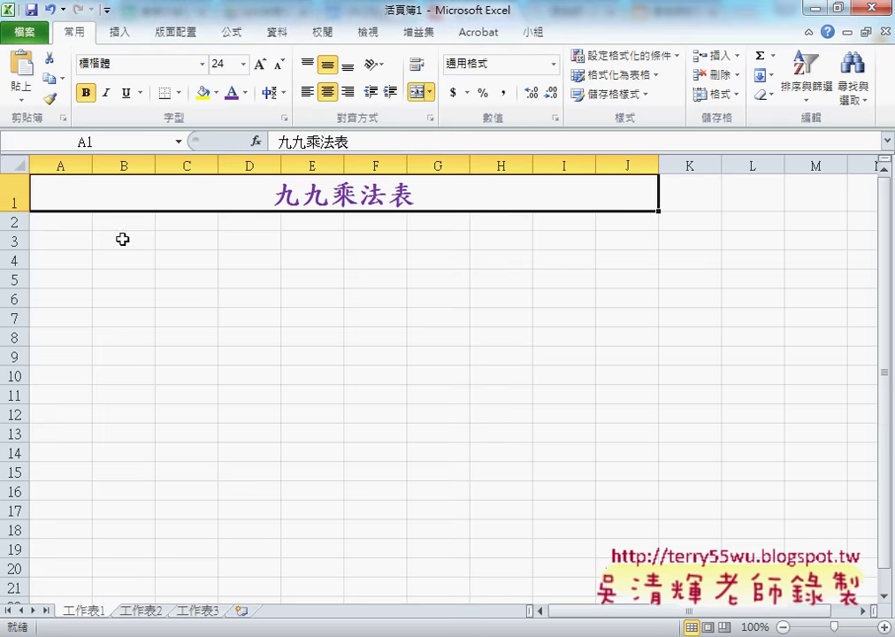
Fill the column headers 1 to 9 across B3:J3.
left_click(15, 222)
left_click(132, 239)
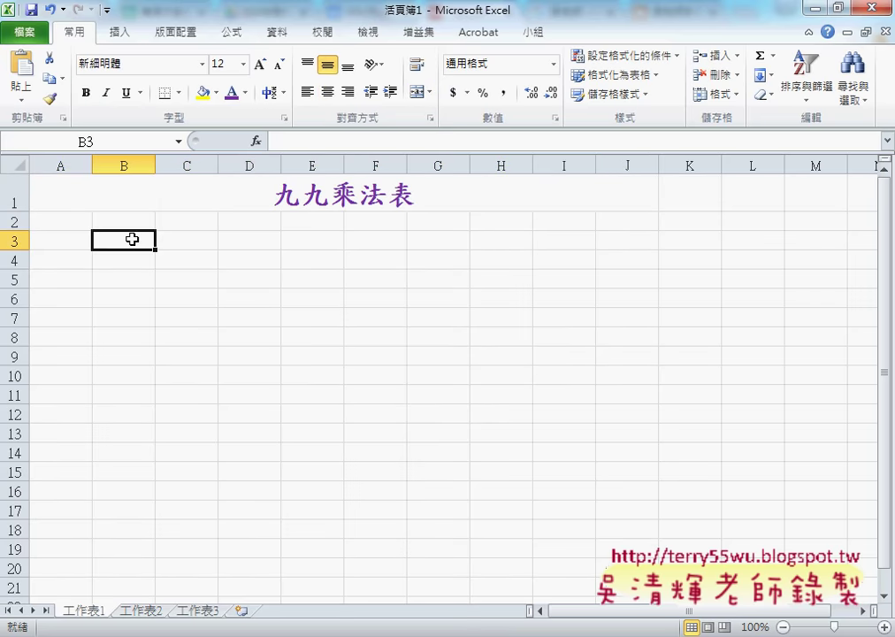
type("1")
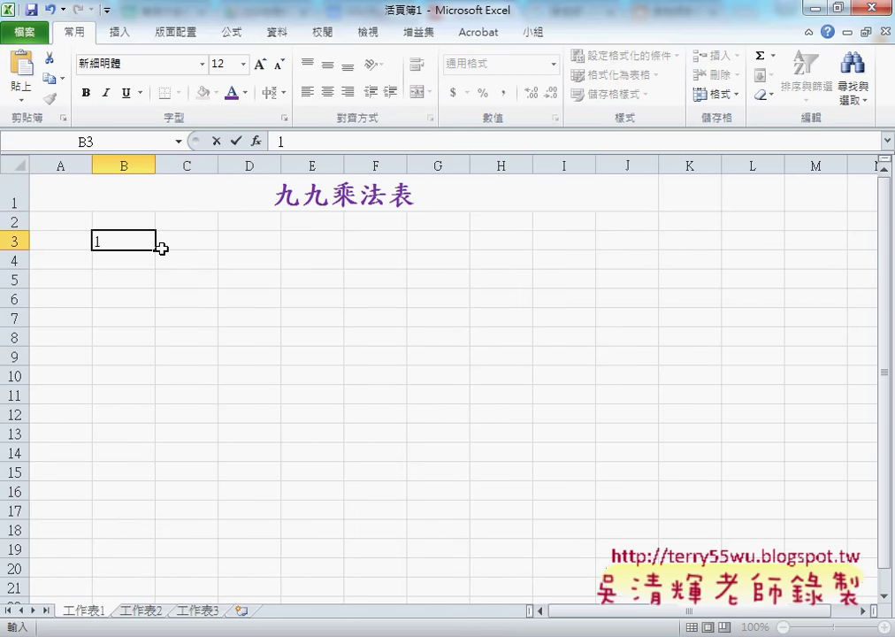
left_click(205, 242)
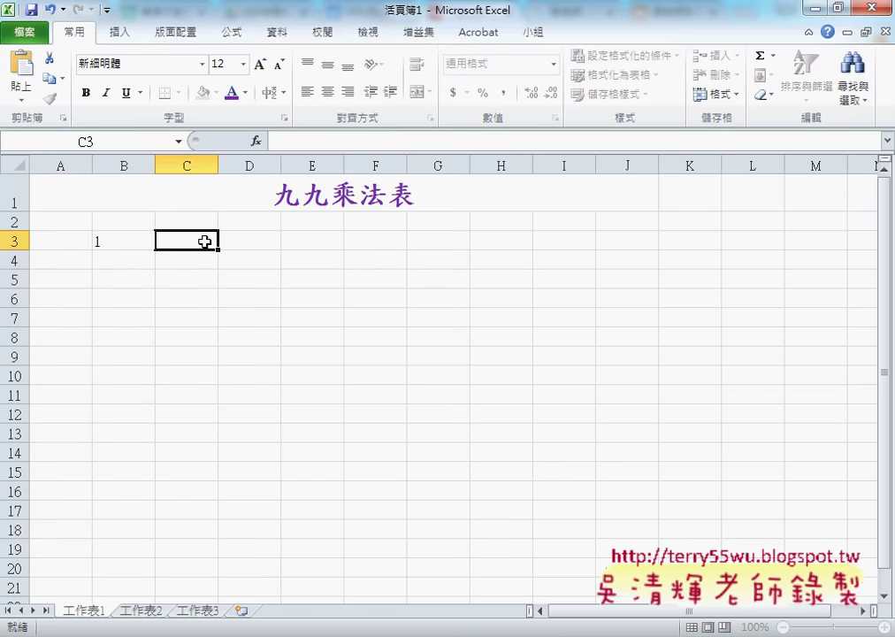
left_click(129, 240)
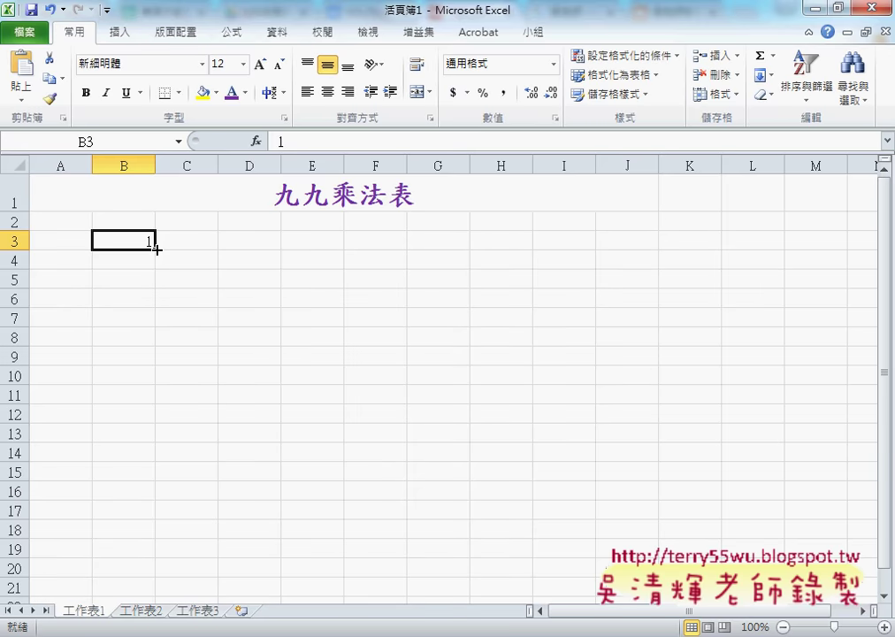
left_click_drag(158, 247, 639, 248)
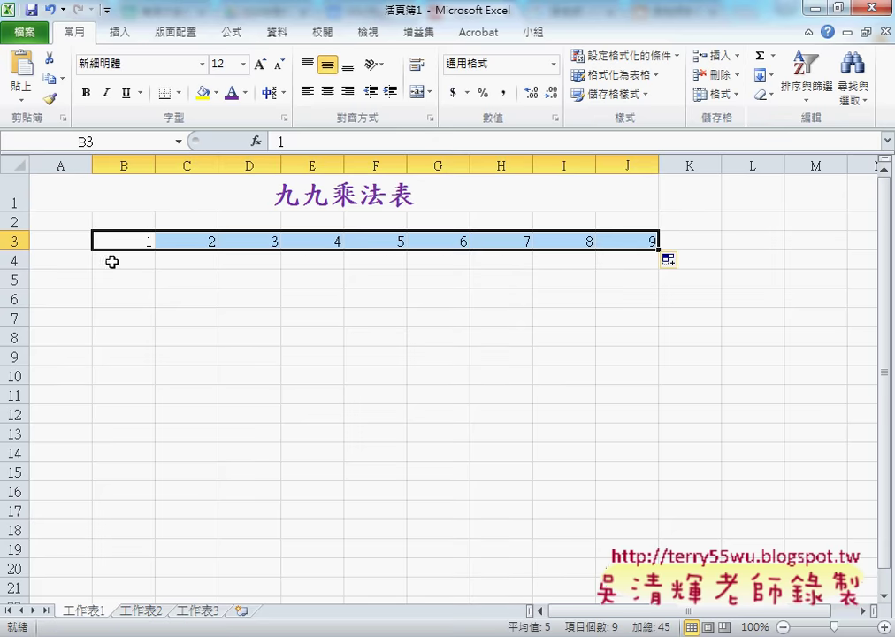
Fill the row headers 1 to 9 down A4:A12.
left_click(74, 259)
type("1")
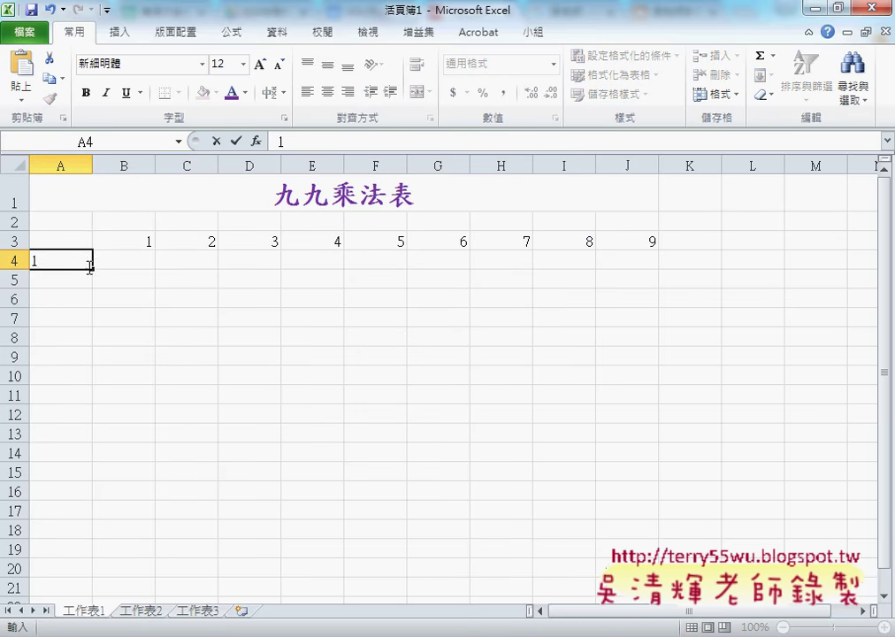
left_click_drag(93, 268, 94, 425)
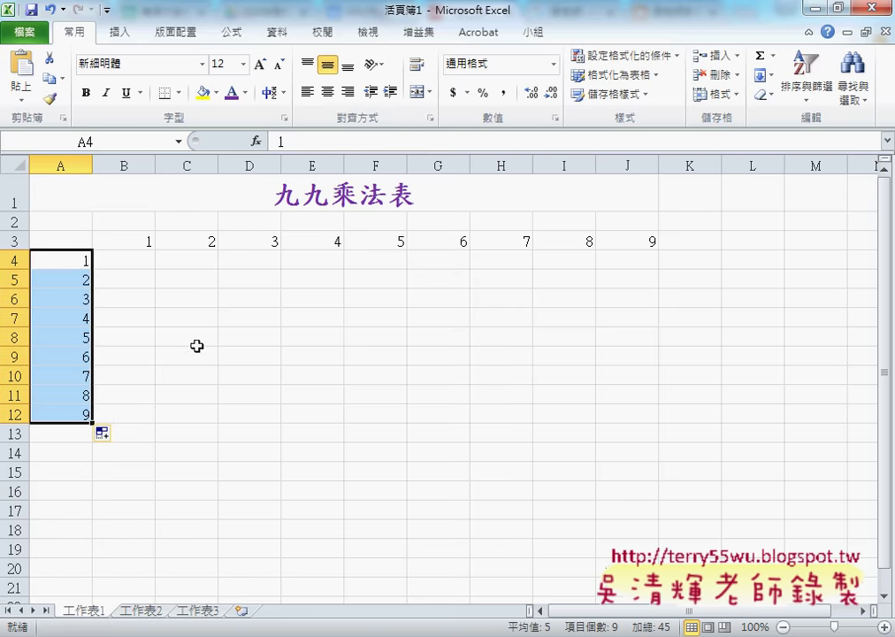
left_click(128, 263)
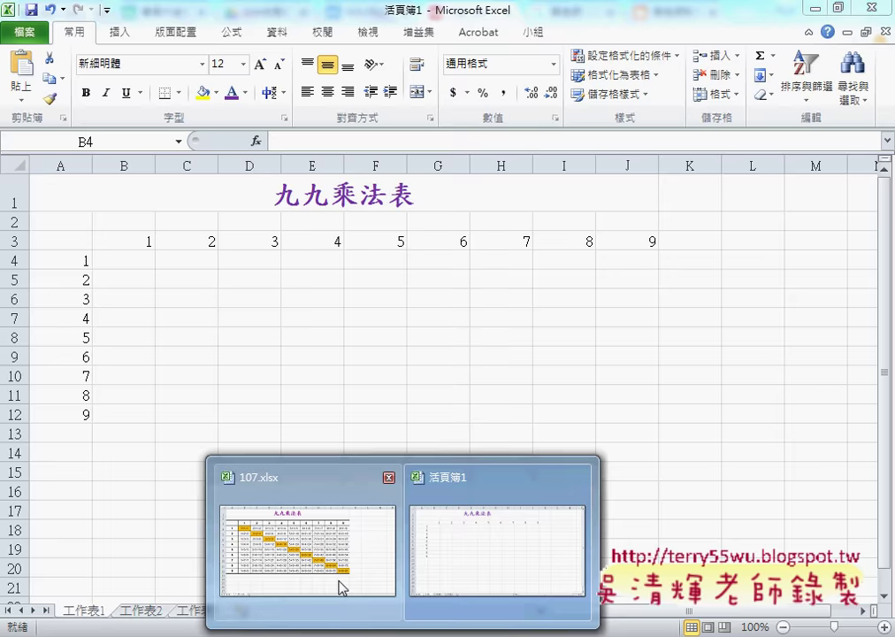
left_click(341, 588)
left_click(126, 270)
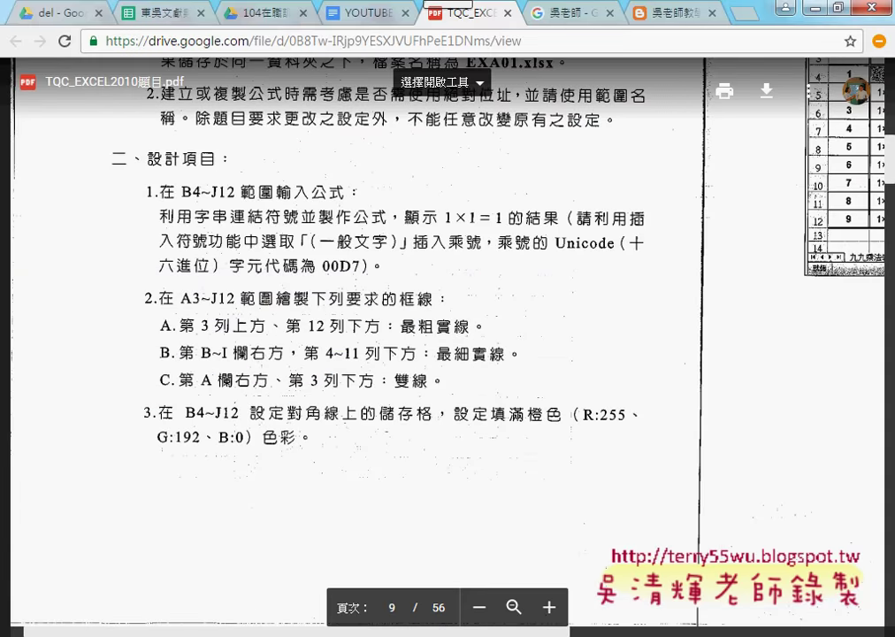
mouse_move(402, 629)
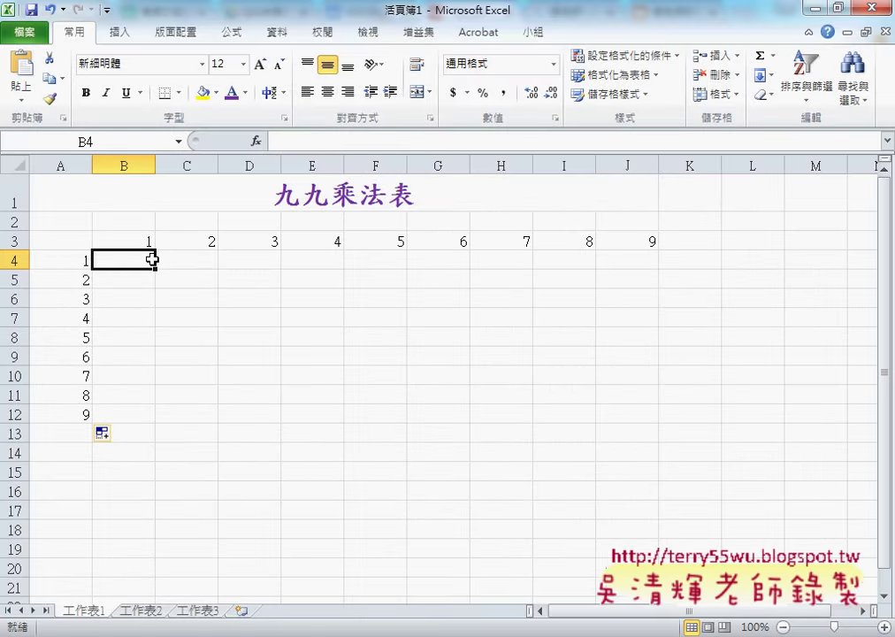
Enter =B3&"x"&A4 in B4 so it shows 1x1.
left_click(289, 139)
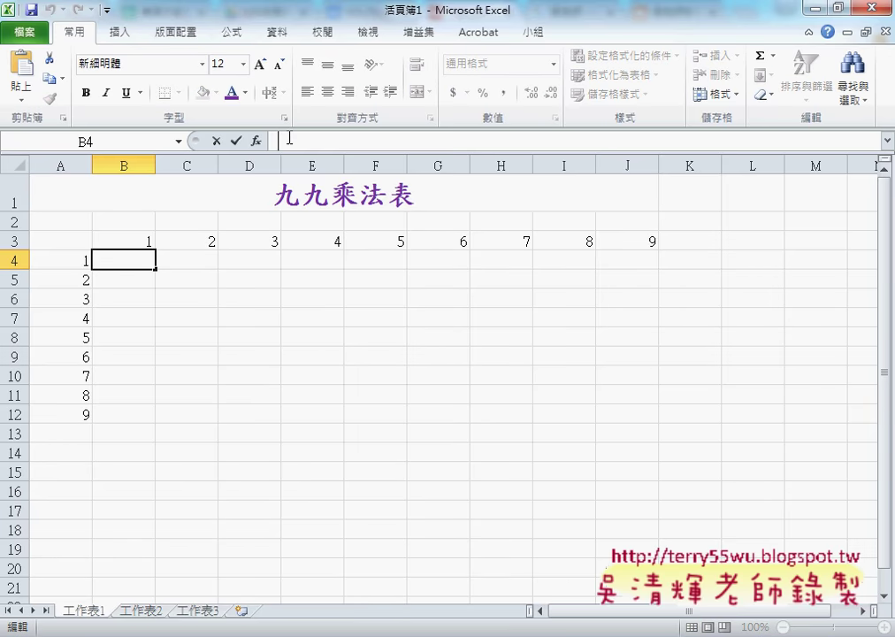
type("ㄦ")
key("BackSpace")
type("=")
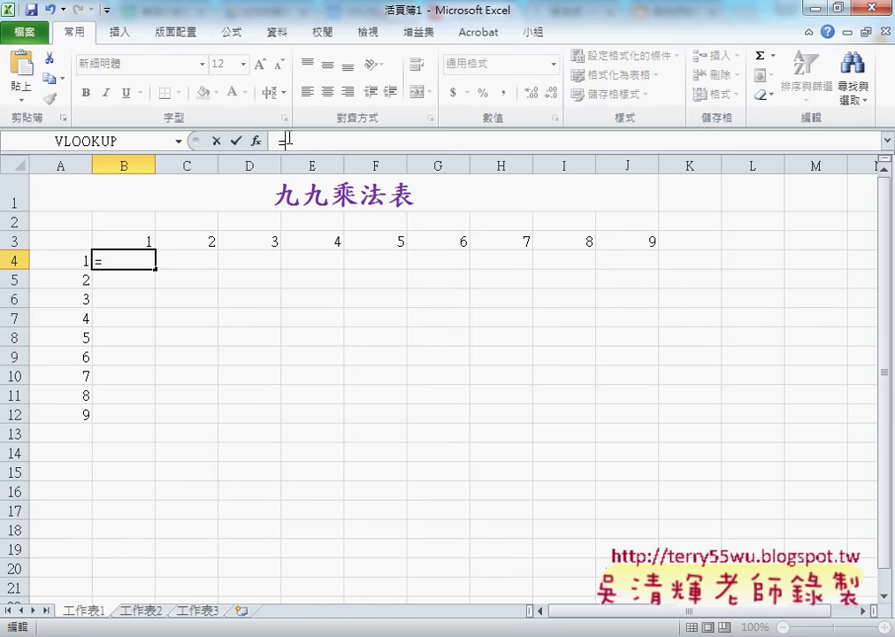
left_click(128, 237)
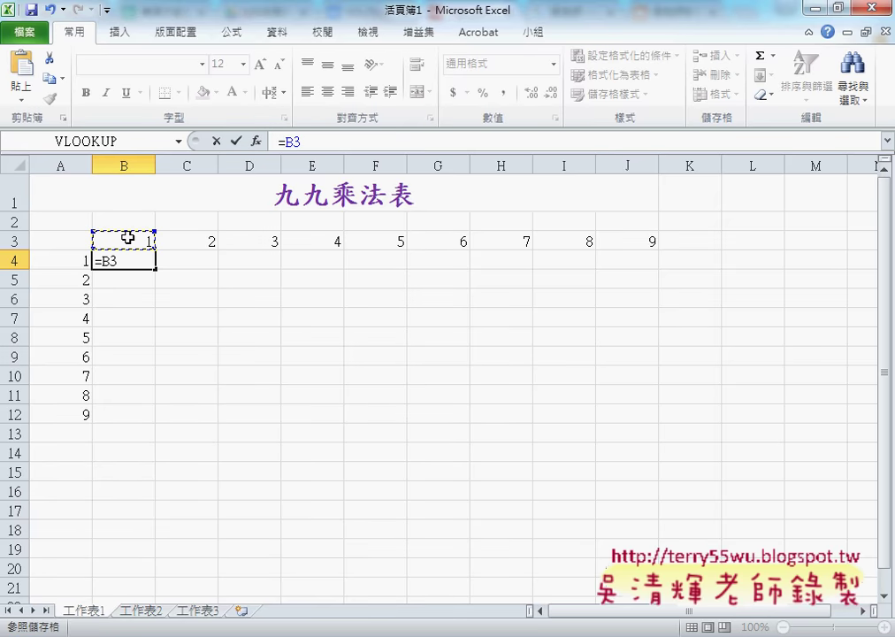
type("&\"")
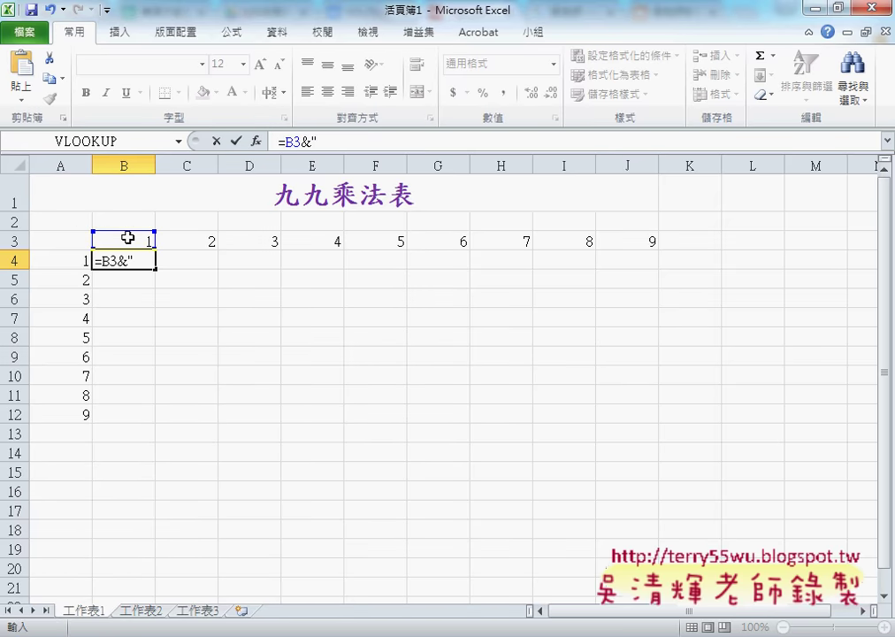
type("X")
key("BackSpace")
type("x")
type("\"")
left_click_drag(303, 141, 329, 142)
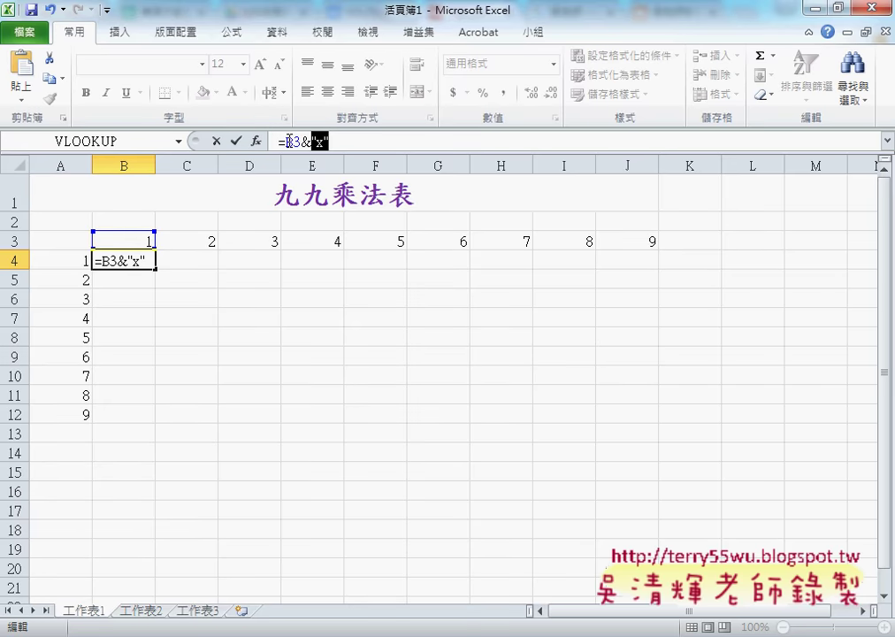
left_click(341, 142)
type("&")
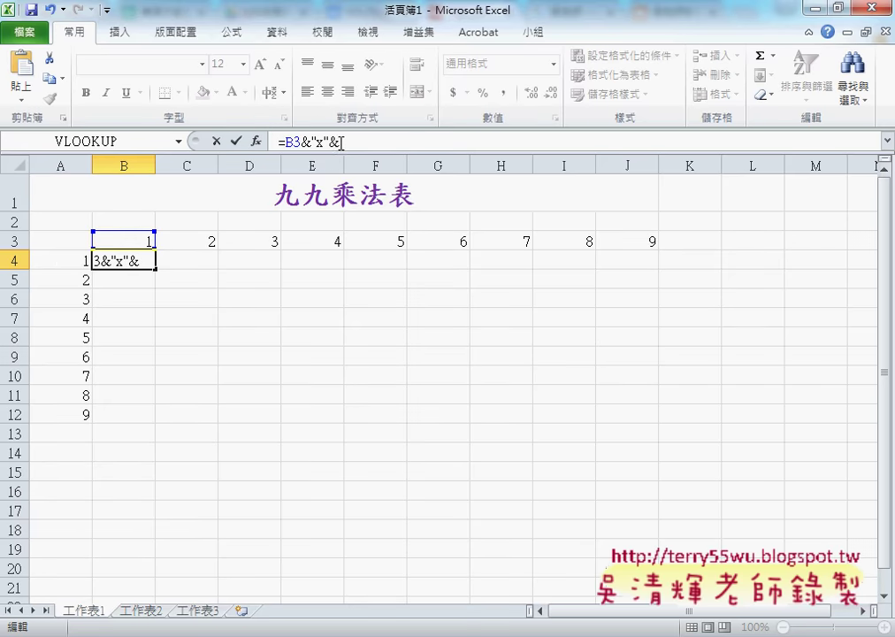
left_click(61, 264)
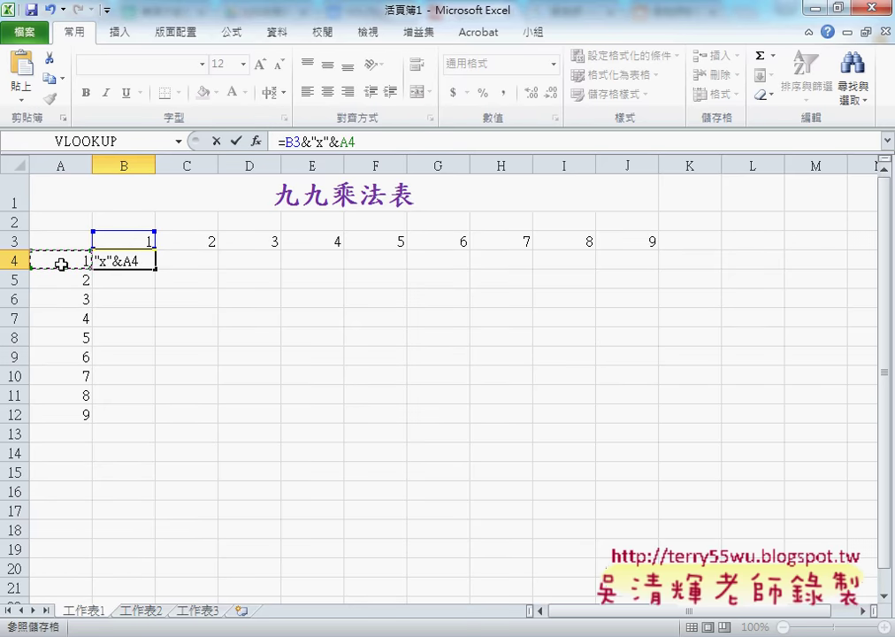
left_click(235, 141)
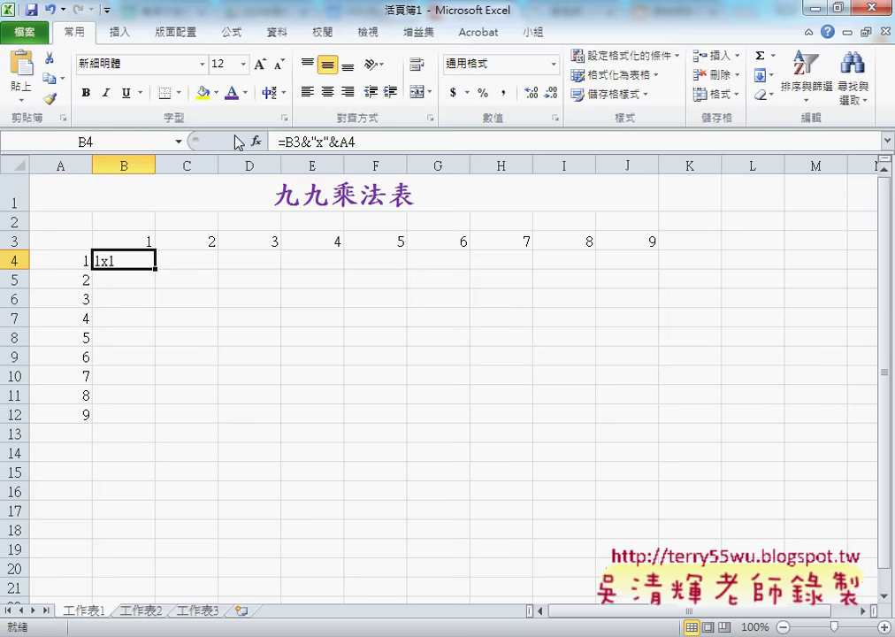
Extend the B4 formula with &"="&B3*A4 so it displays 1x1=1.
left_click(369, 141)
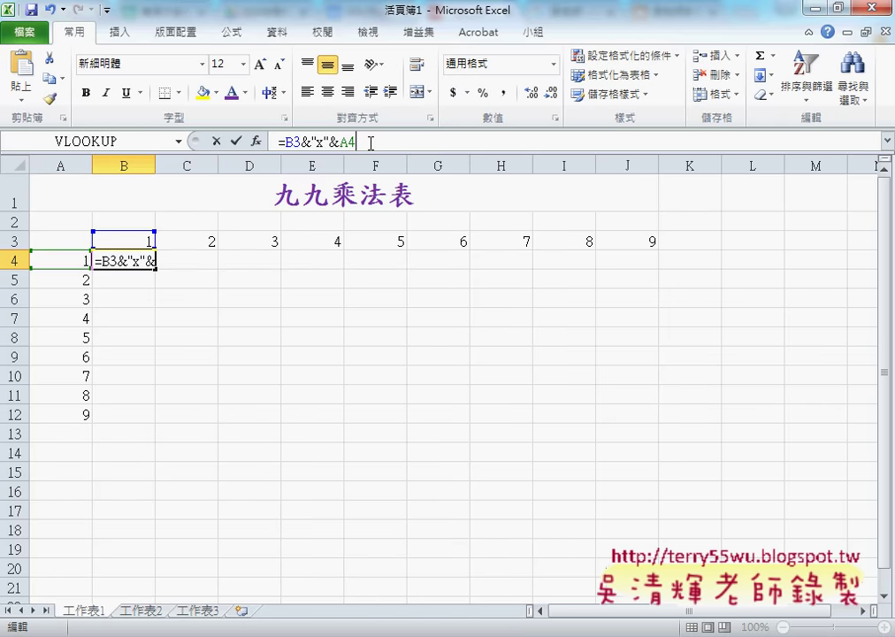
type("&\"")
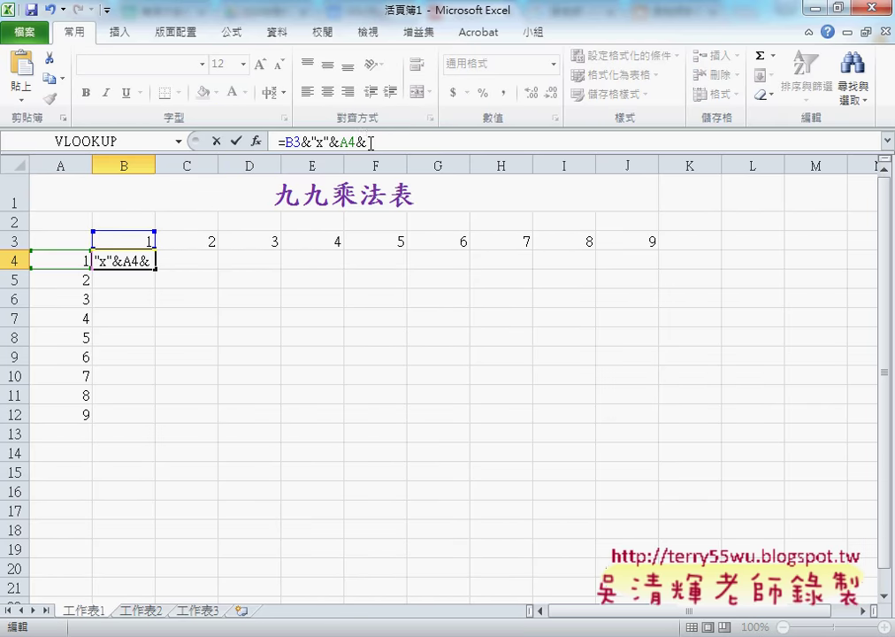
type("=\"")
type("&")
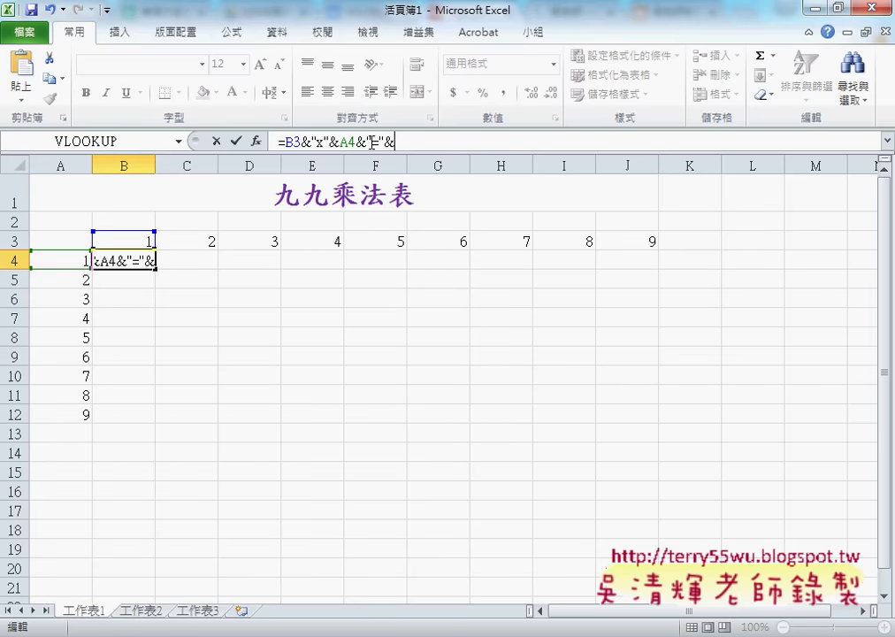
left_click(134, 242)
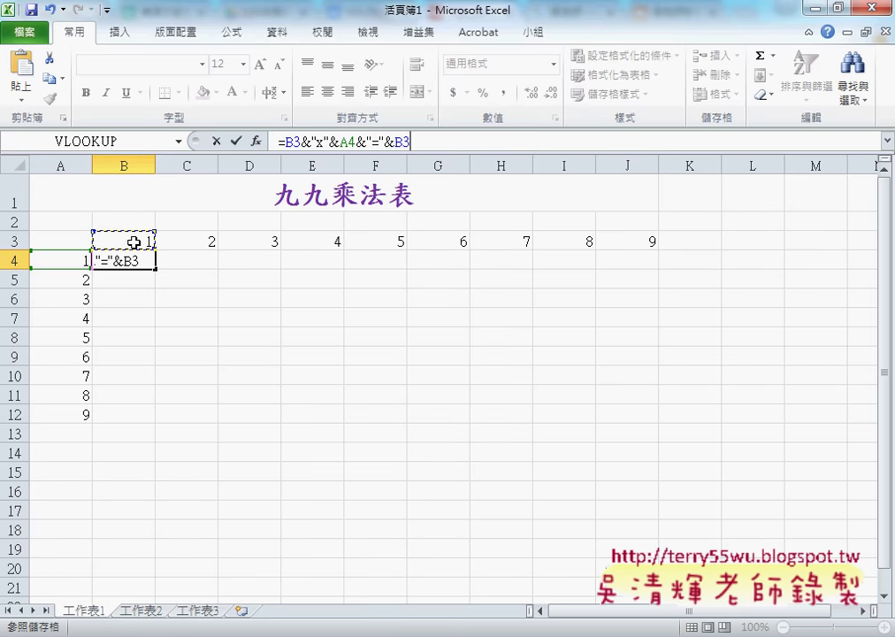
type("*")
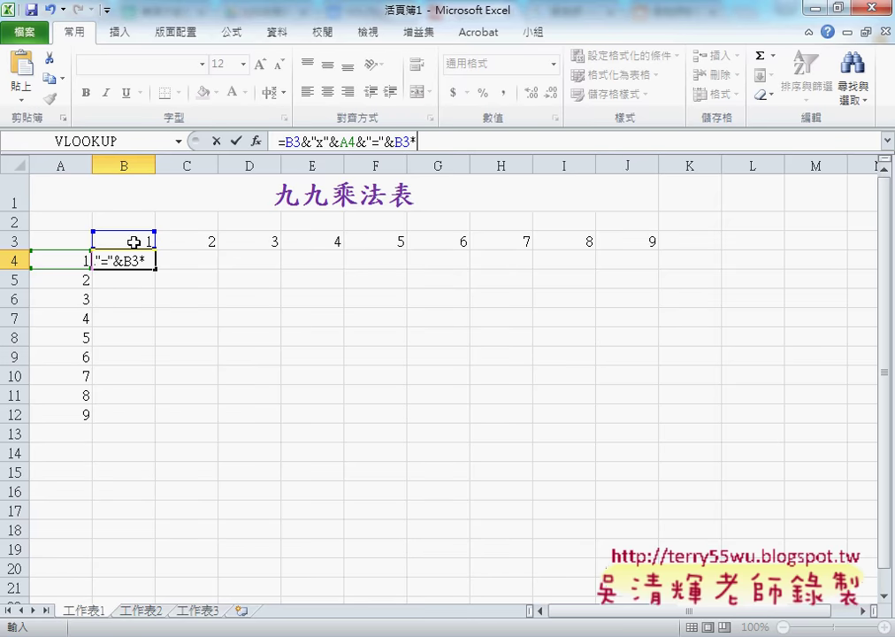
left_click(62, 260)
left_click(240, 141)
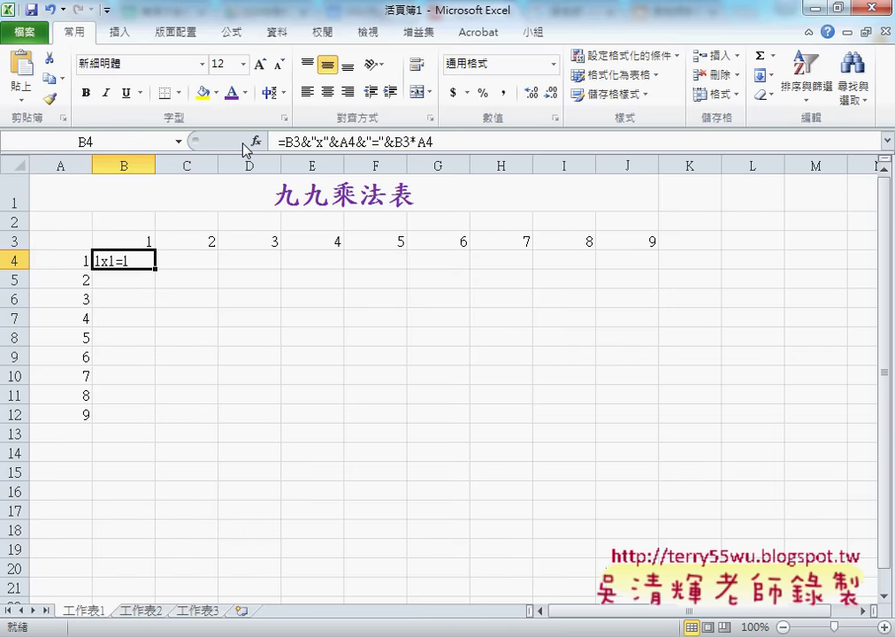
Center-align the 1x1=1 text in B4.
left_click(328, 91)
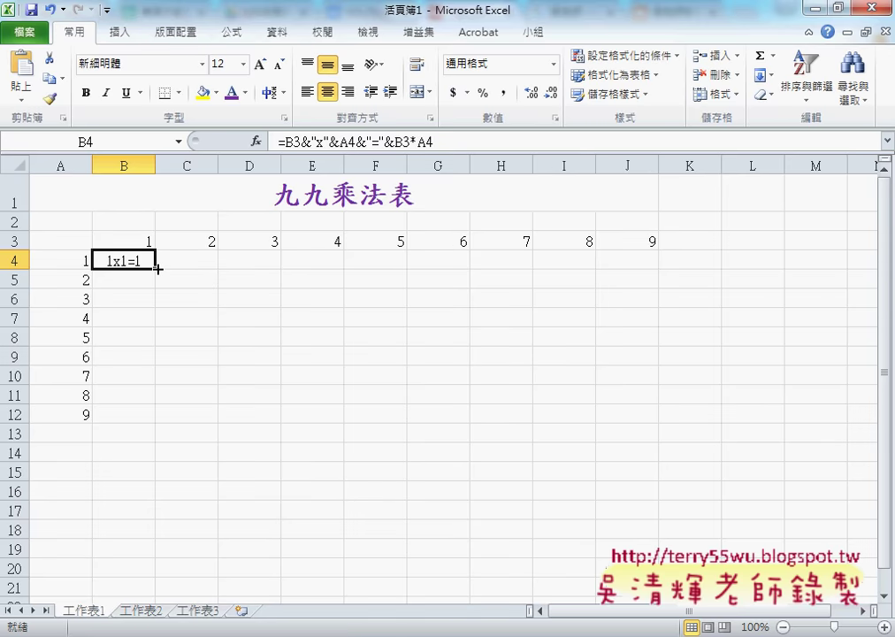
Fill B4's formula down to B12, then mark the shifting B3 reference behind the #VALUE! errors.
left_click_drag(155, 267, 155, 424)
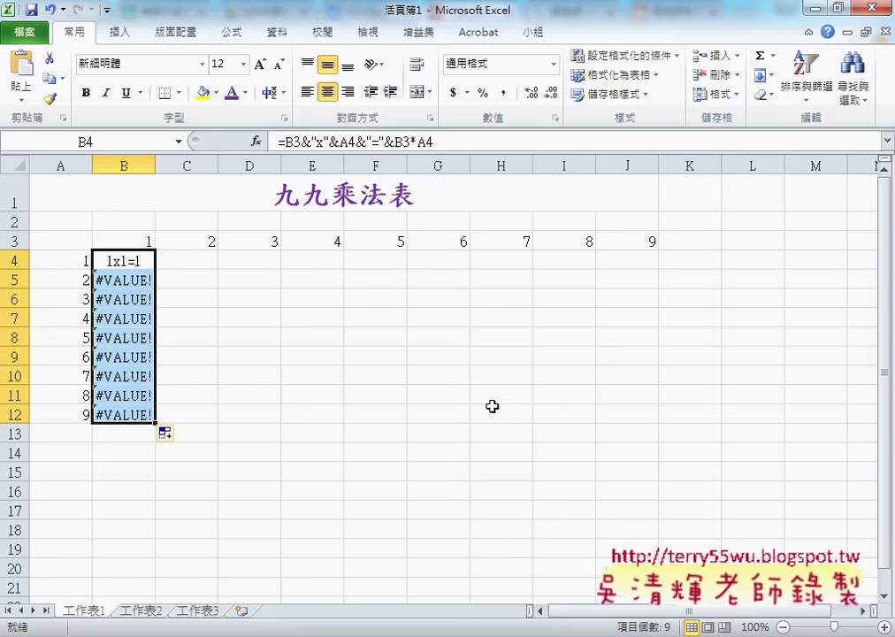
left_click(137, 259)
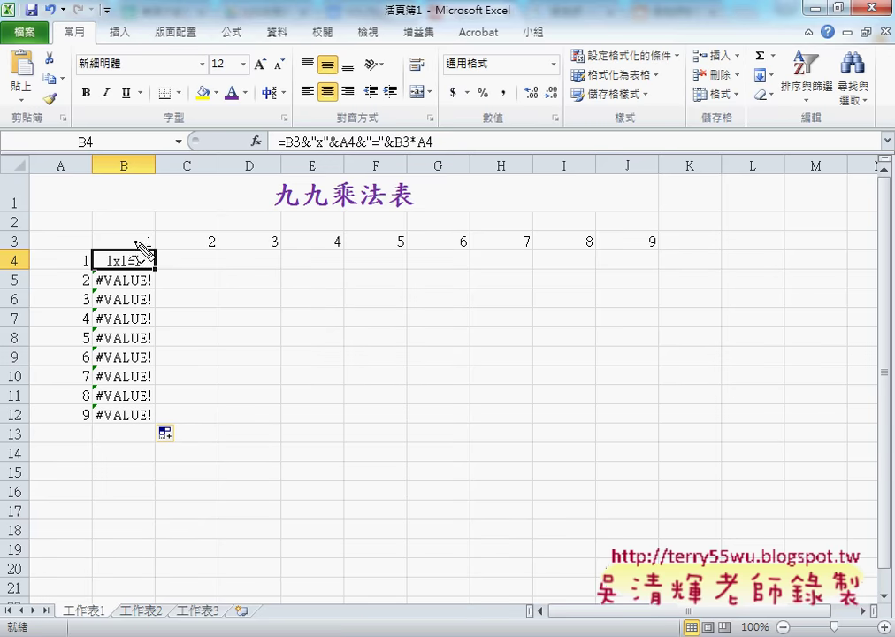
left_click_drag(143, 231, 142, 231)
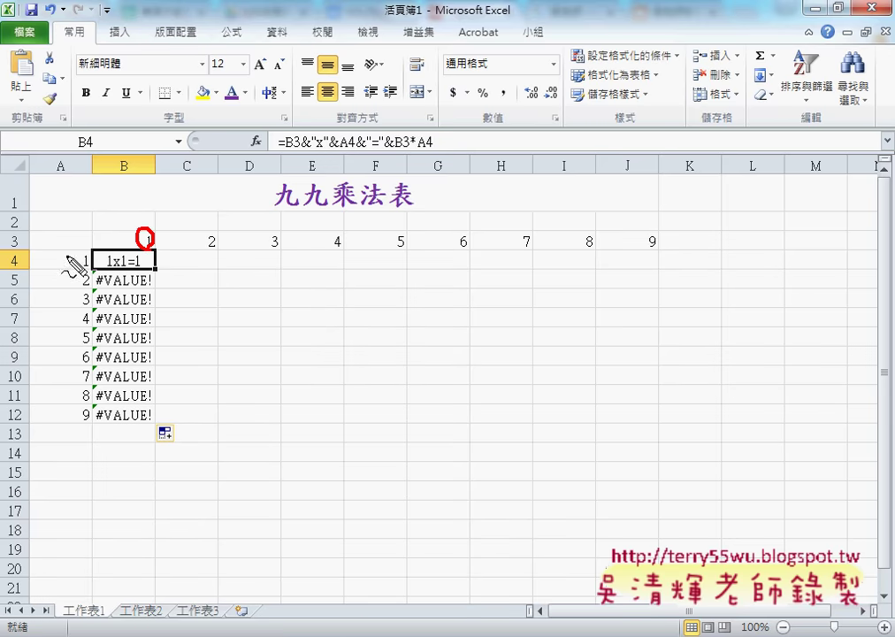
mouse_move(82, 249)
left_mouse_down()
mouse_move(80, 267)
mouse_move(89, 270)
mouse_move(84, 265)
left_mouse_up()
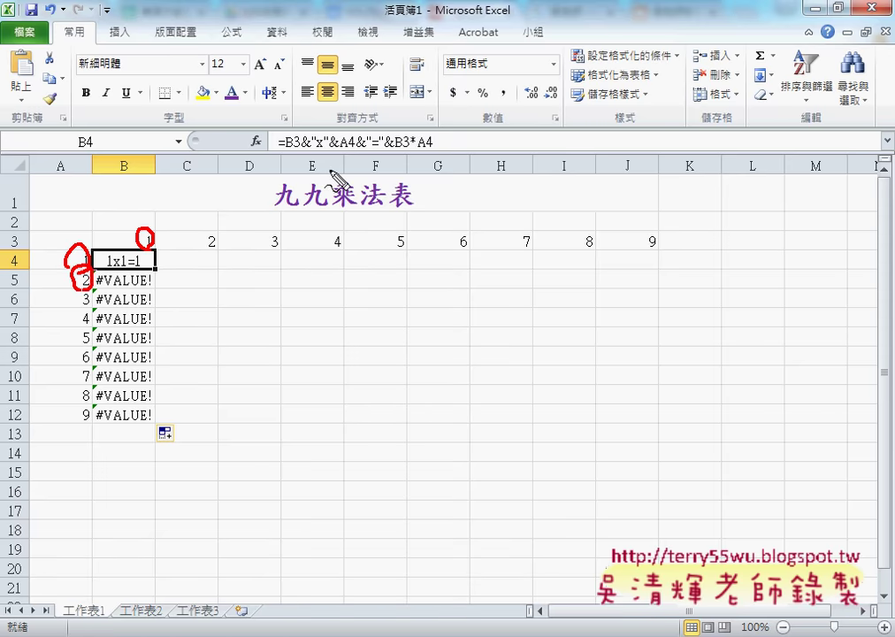
left_click_drag(285, 148, 301, 147)
left_click_drag(395, 148, 410, 148)
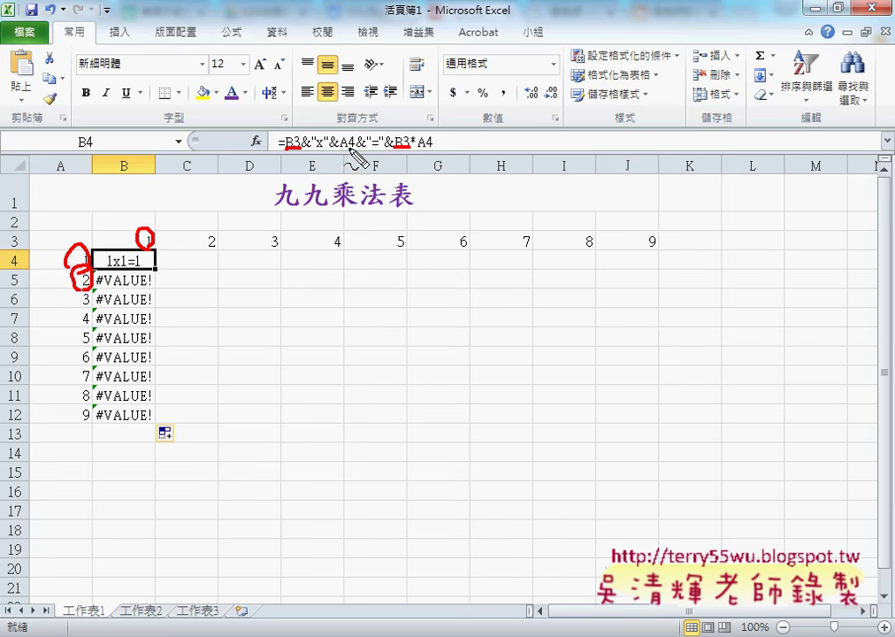
Inspect B5's formula and its B4 references without changing it.
key("Escape")
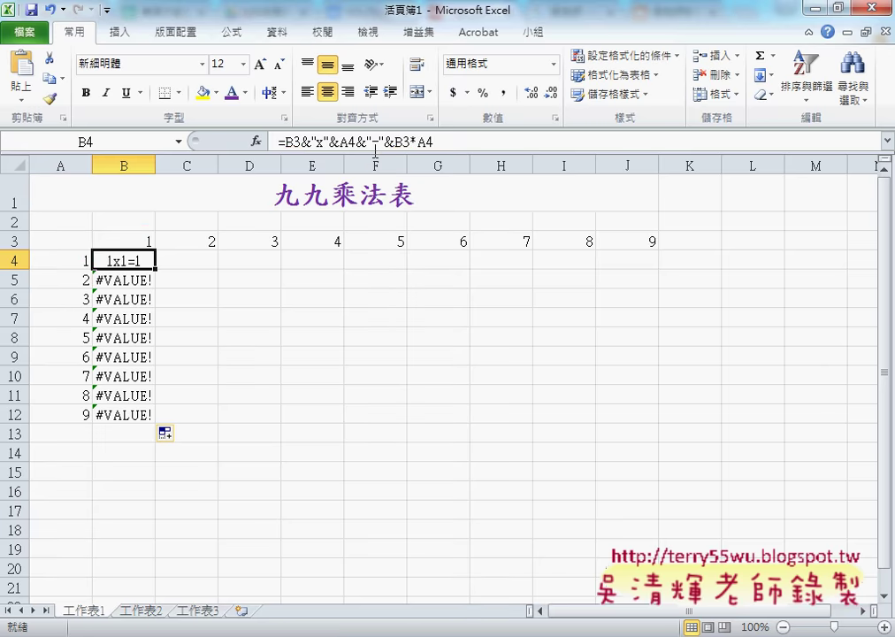
left_click(134, 286)
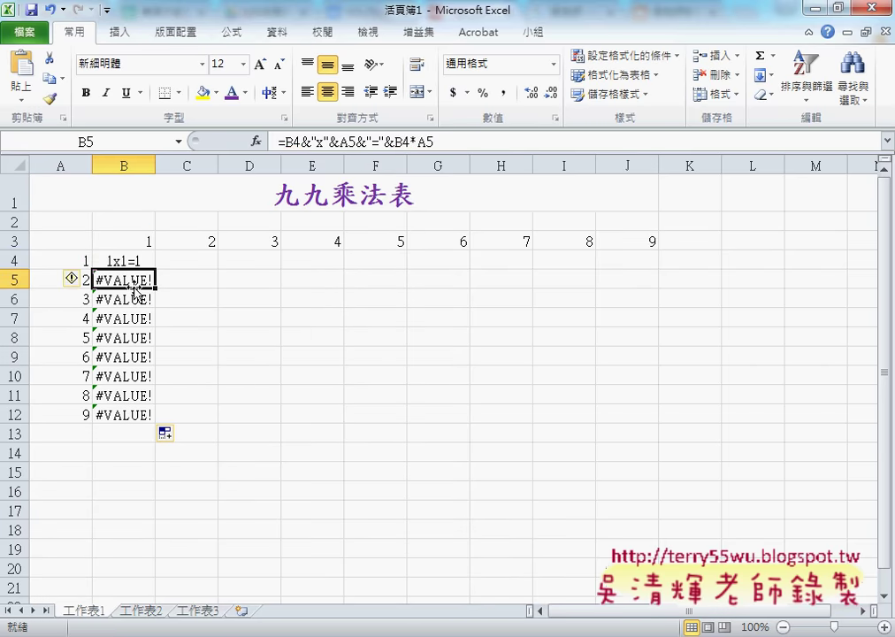
left_click(297, 141)
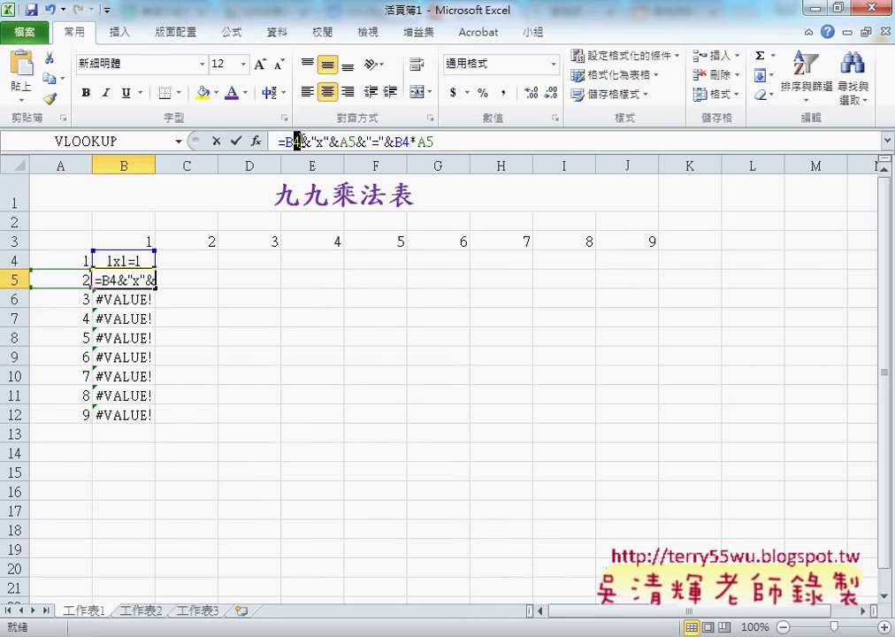
key("Right")
key("Right")
key("Right")
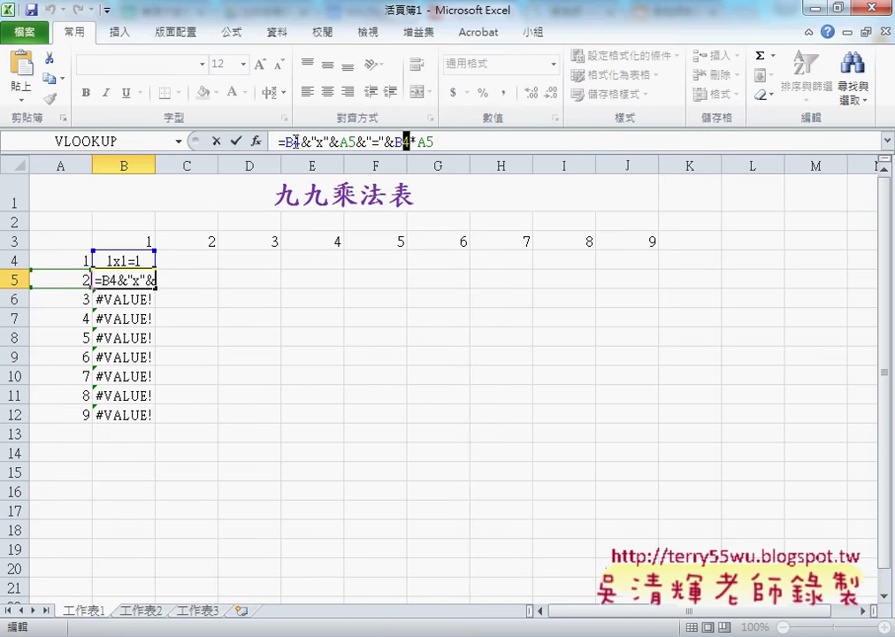
key("Left")
key("Left")
key("Left")
key("Escape")
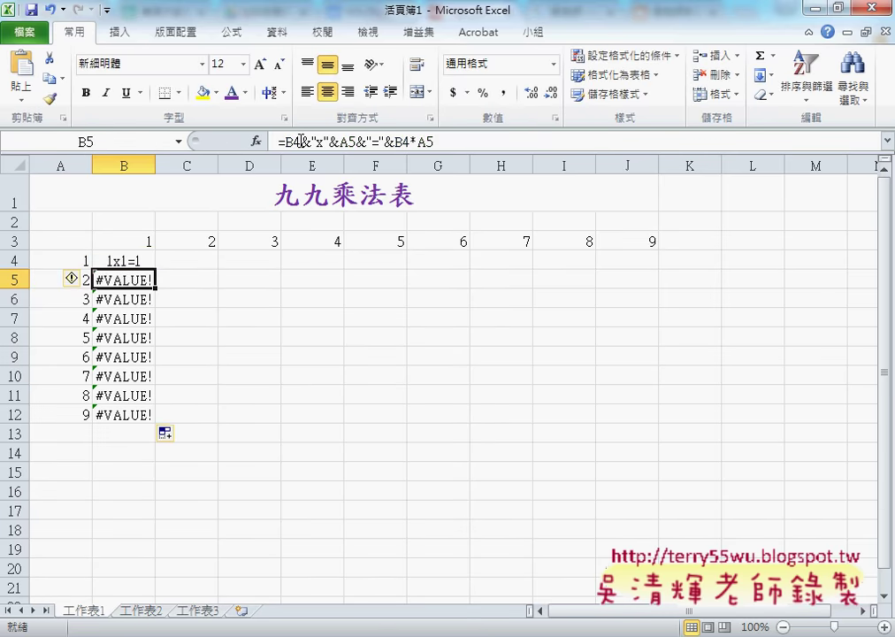
Row-lock both B3 references in B4 so it reads =B$3&"x"&A4&"="&B$3*A4.
left_click(139, 260)
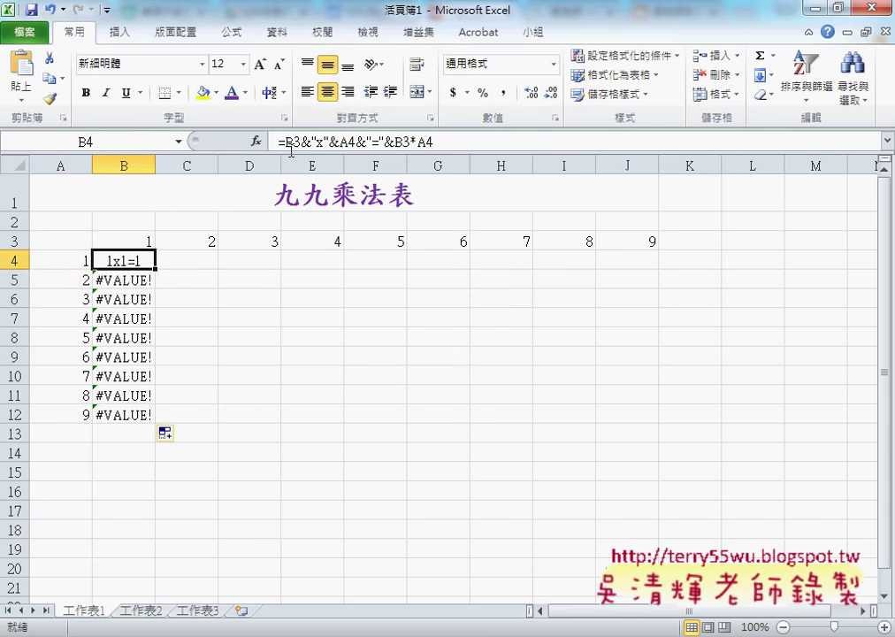
left_click(298, 140)
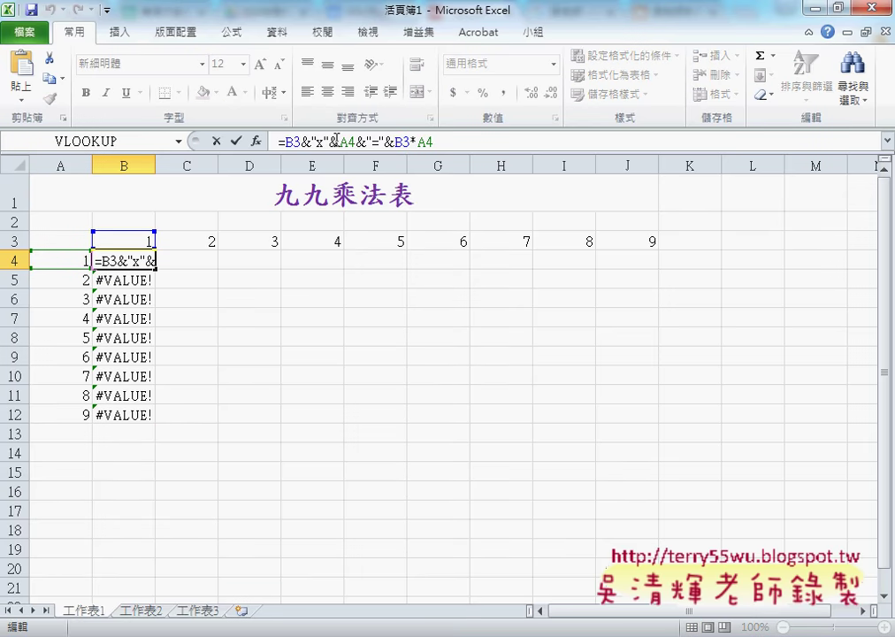
type("$")
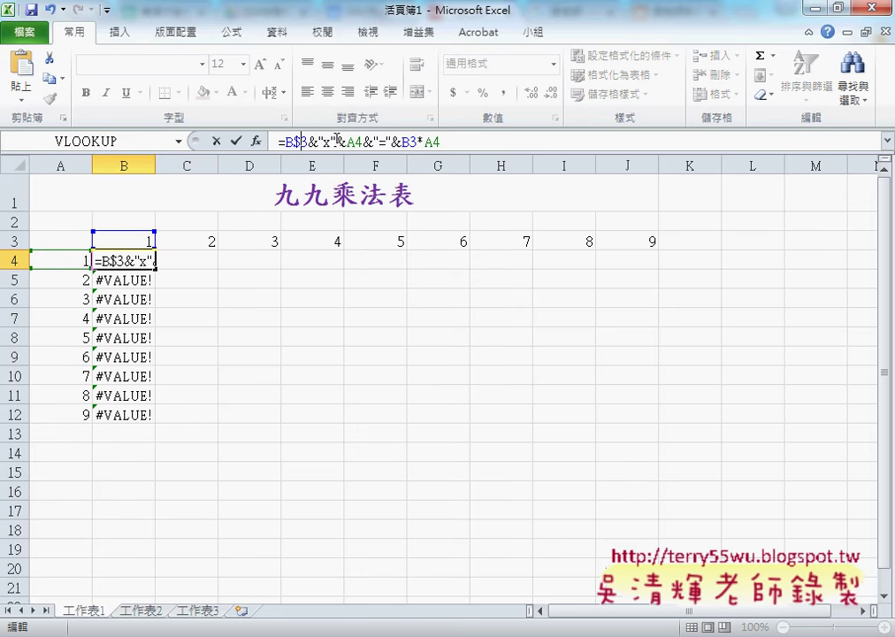
left_click(413, 140)
type("$")
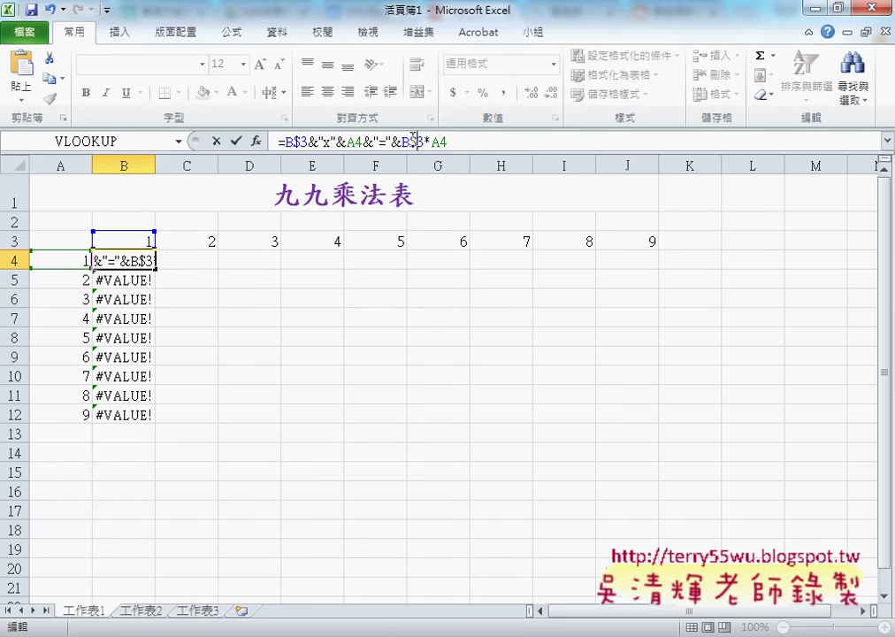
Fill B4's formula down to B12 and right to column J, producing 1x1=1 to 1x9=9 plus #VALUE! errors.
left_click(235, 141)
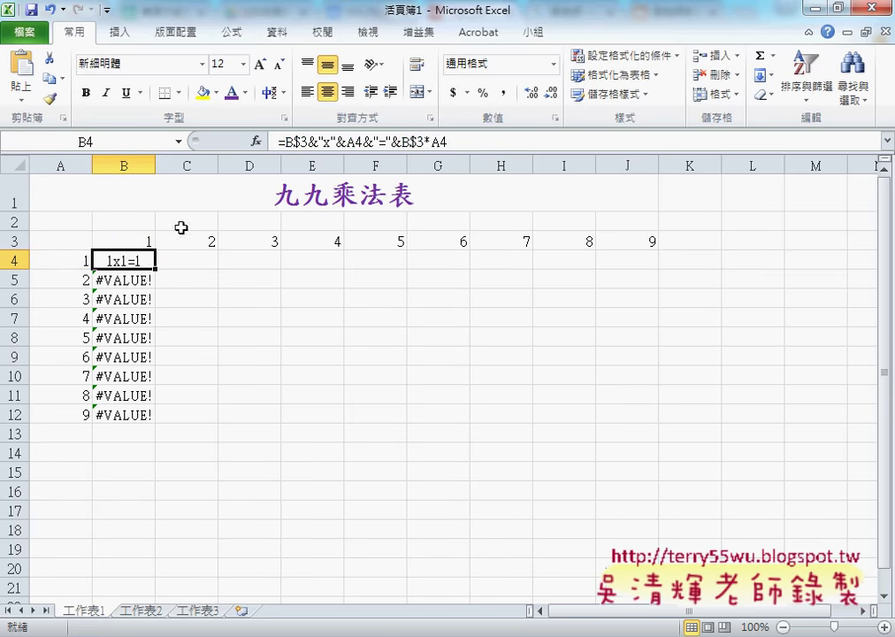
left_click_drag(155, 267, 146, 421)
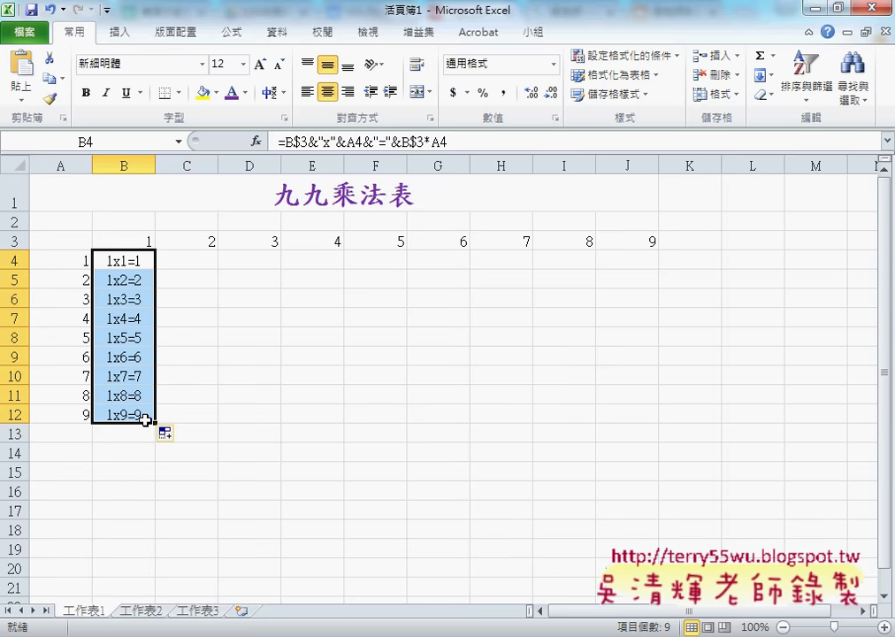
left_click_drag(146, 421, 652, 416)
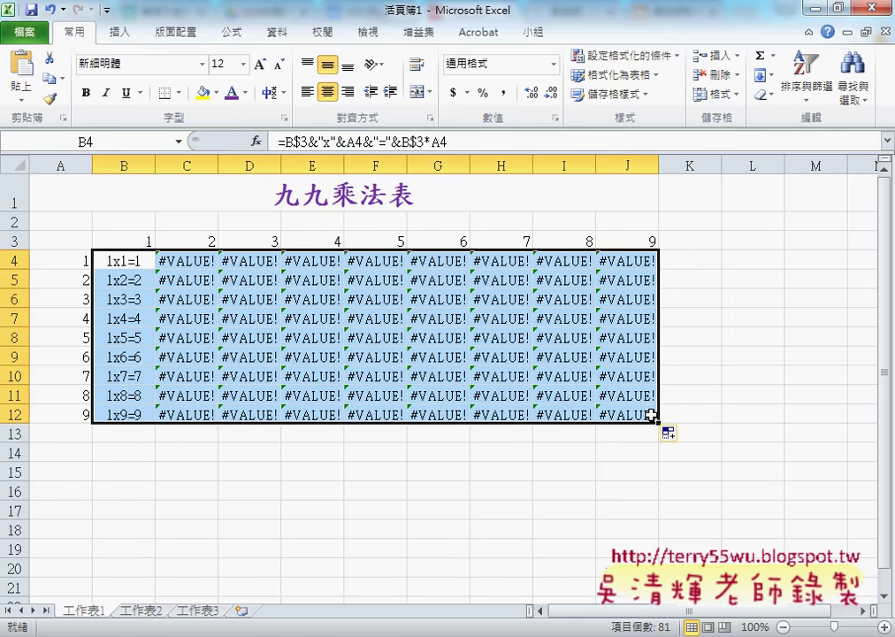
left_click(115, 261)
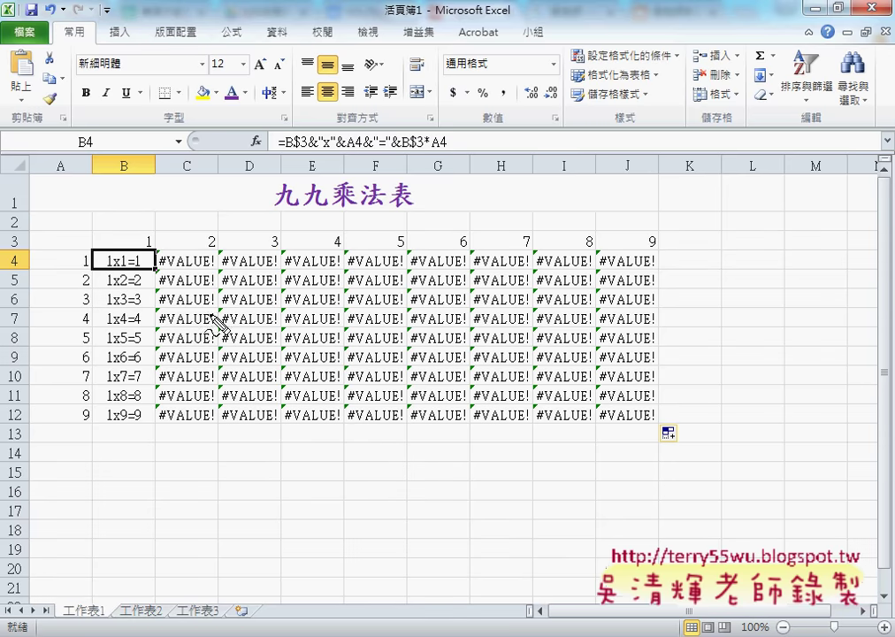
Examine C4's formula =C$3&"x"&B4&"="&C$3*B4, singling out the B4 that should be A4.
left_click_drag(67, 153, 62, 177)
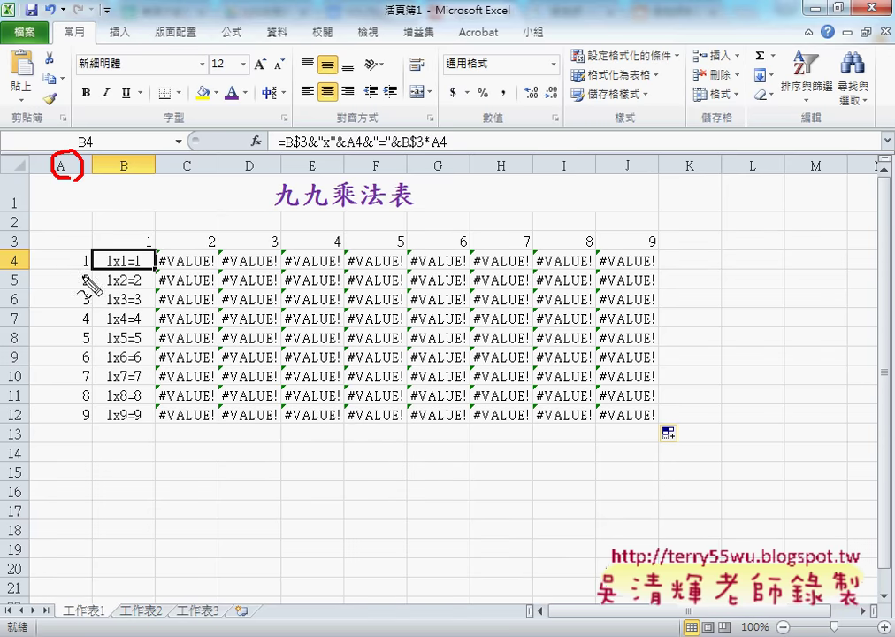
left_click_drag(85, 247, 85, 271)
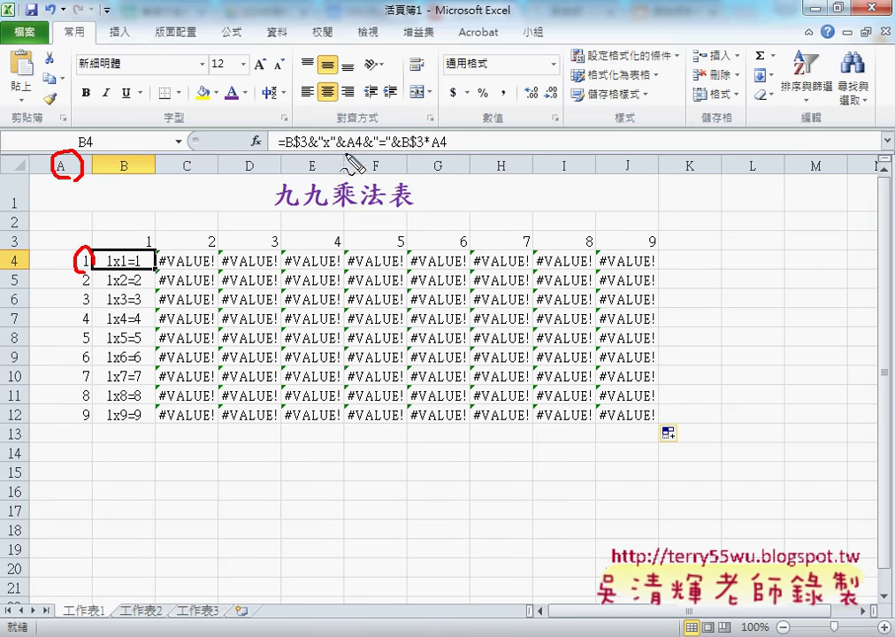
left_click_drag(344, 151, 357, 151)
key("Escape")
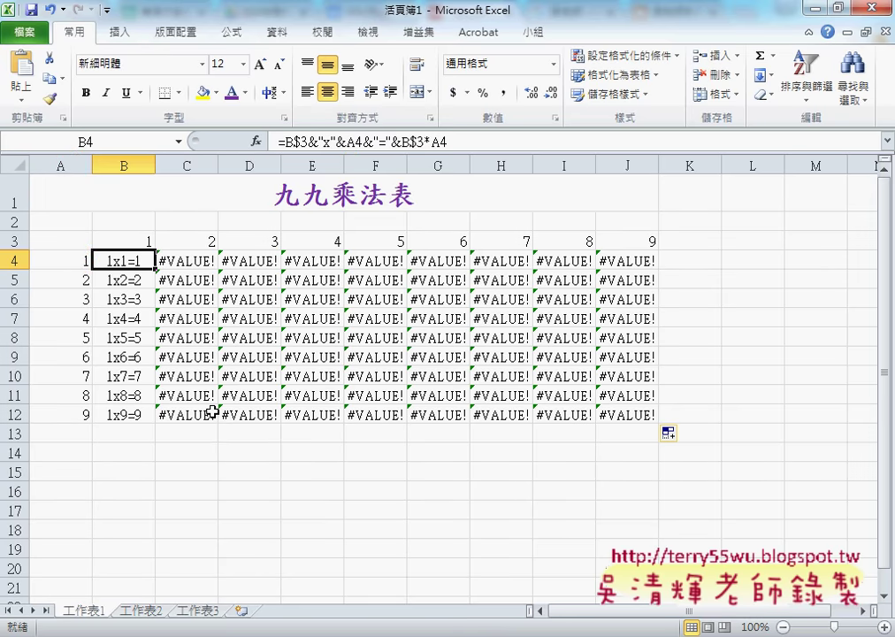
left_click(189, 260)
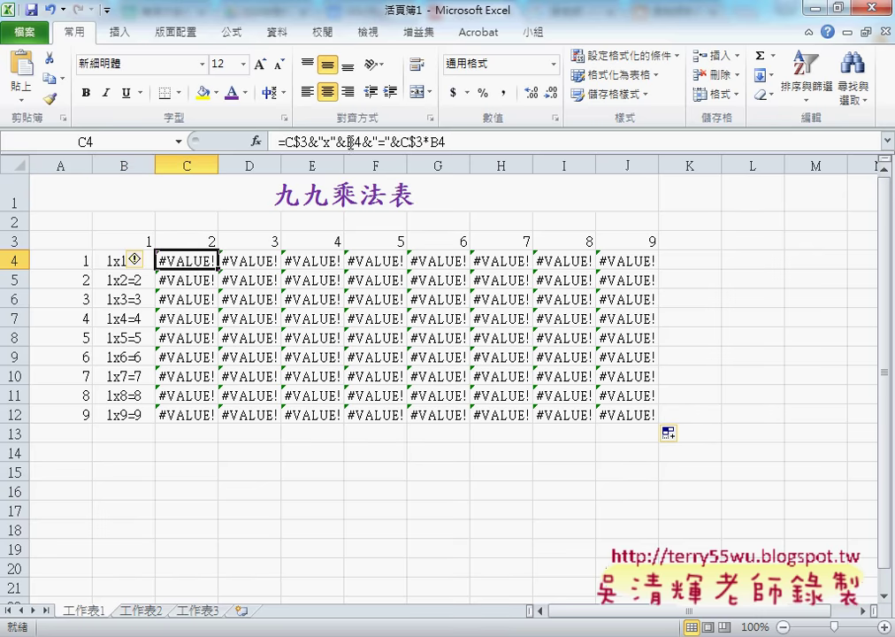
left_click_drag(345, 142, 356, 141)
left_click_drag(431, 141, 438, 142)
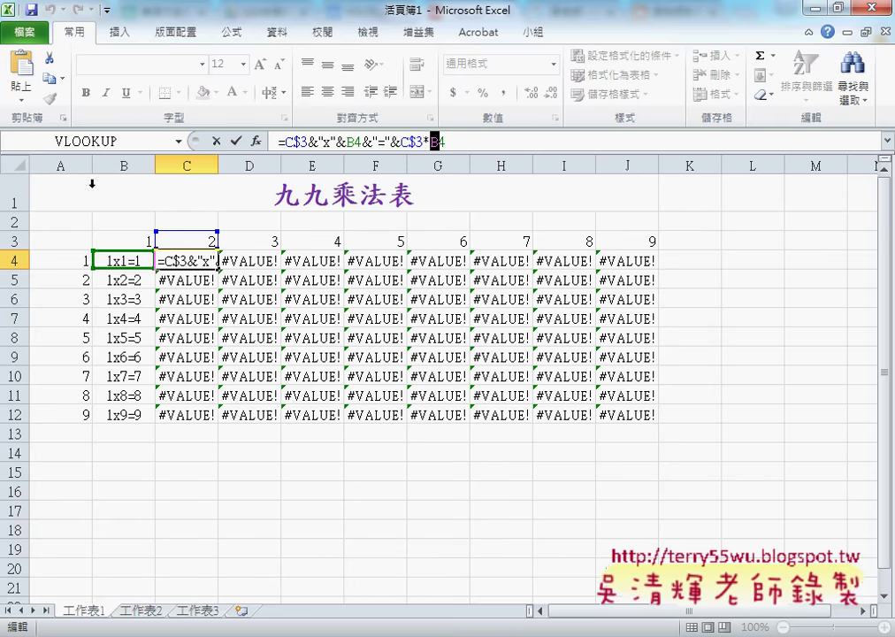
Change B4 to =B$3&"x"&$A4&"="&B$3*$A4 and fill it across B4:J12 for 1x1=1 through 9x9=81.
key("ctrl+Return")
left_click(124, 261)
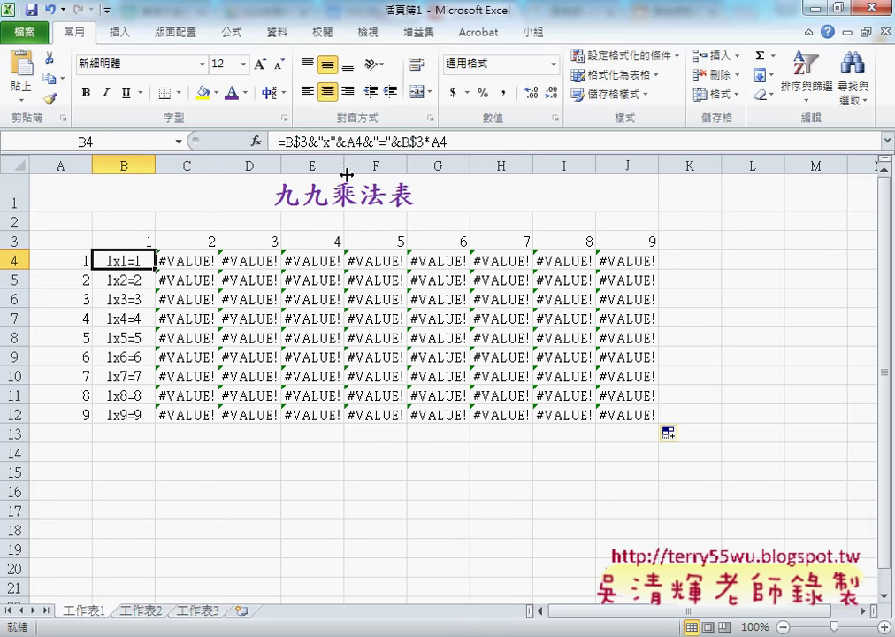
left_click(394, 142)
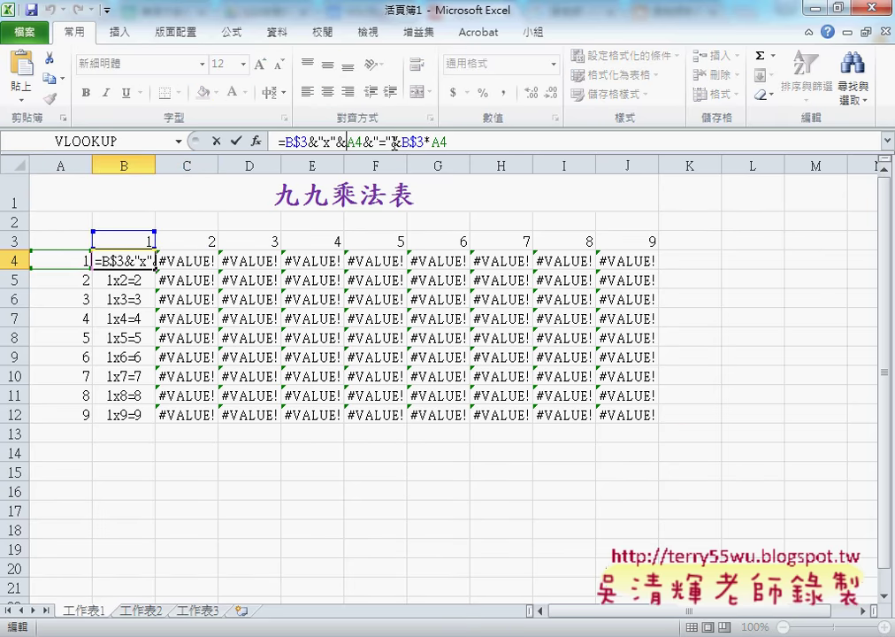
left_click(347, 142)
type("$")
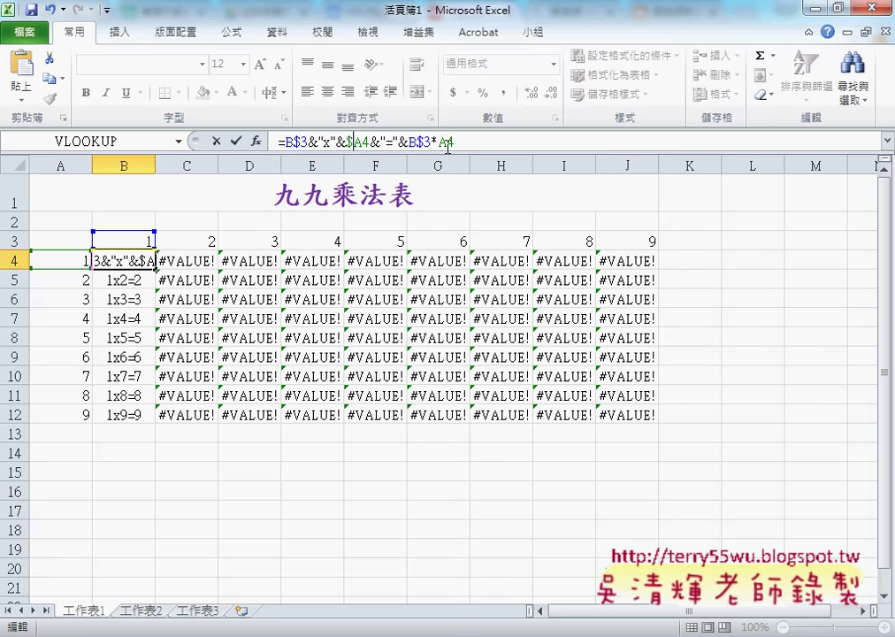
left_click(479, 145)
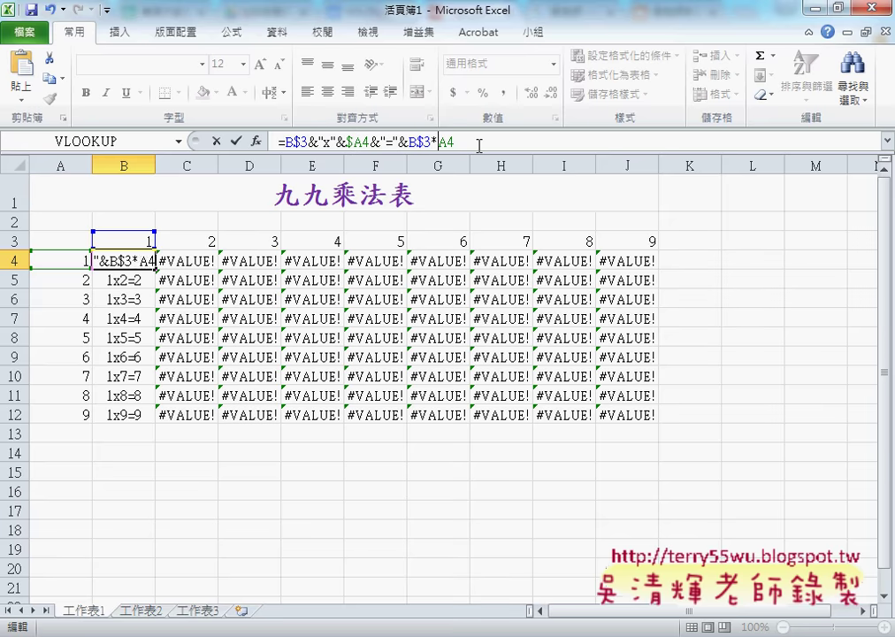
key("Left")
key("Left")
type("$")
left_click(235, 141)
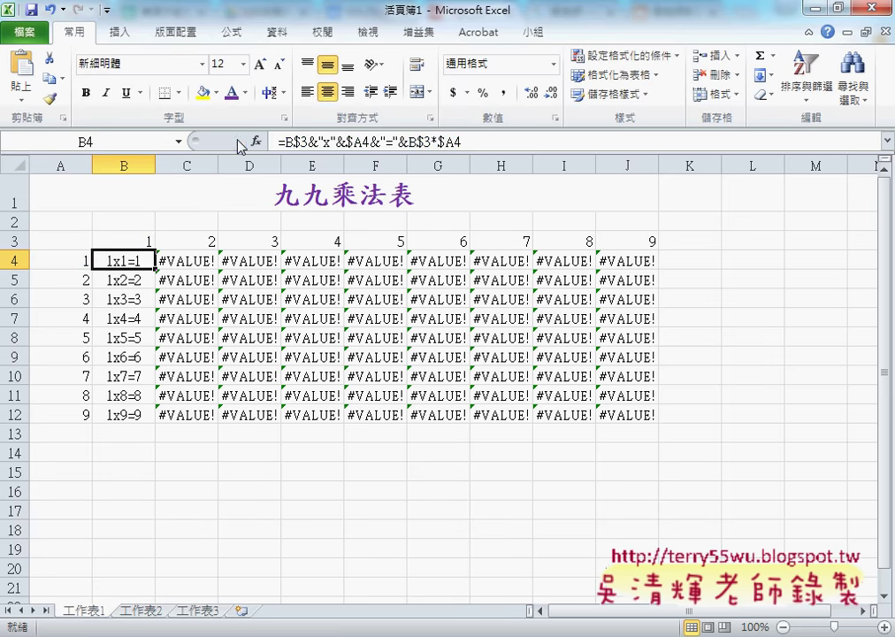
mouse_move(155, 270)
left_mouse_down()
mouse_move(153, 415)
mouse_move(656, 426)
left_mouse_up()
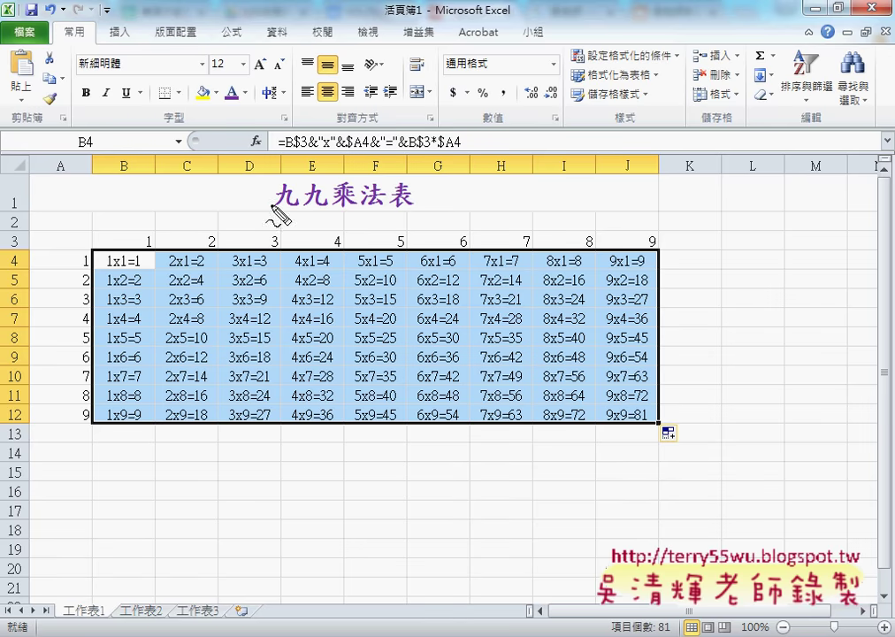
mouse_move(269, 205)
left_mouse_down()
mouse_move(412, 204)
mouse_move(271, 205)
left_mouse_up()
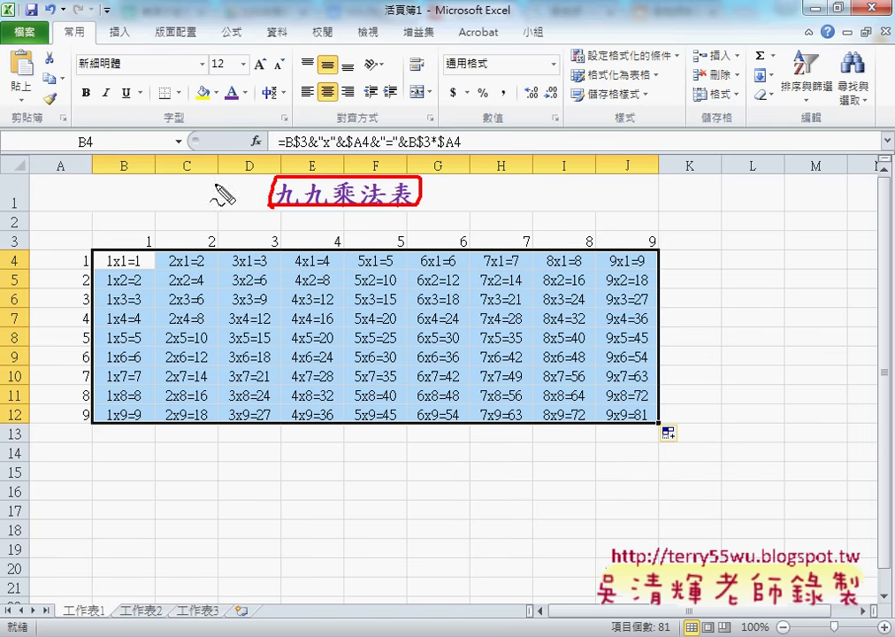
left_click_drag(76, 157, 61, 184)
left_click_drag(635, 152, 619, 178)
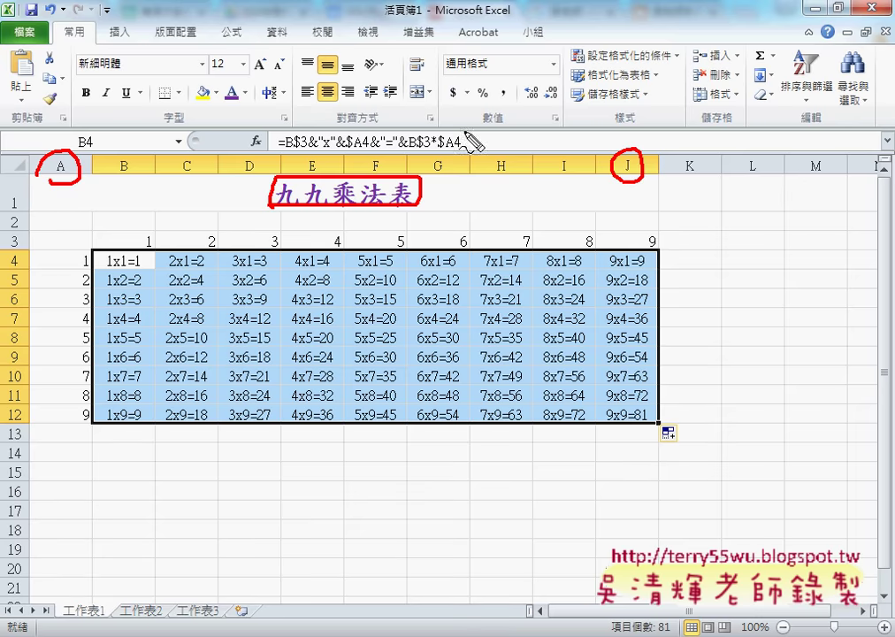
mouse_move(409, 91)
left_mouse_down()
mouse_move(421, 104)
mouse_move(423, 80)
left_mouse_up()
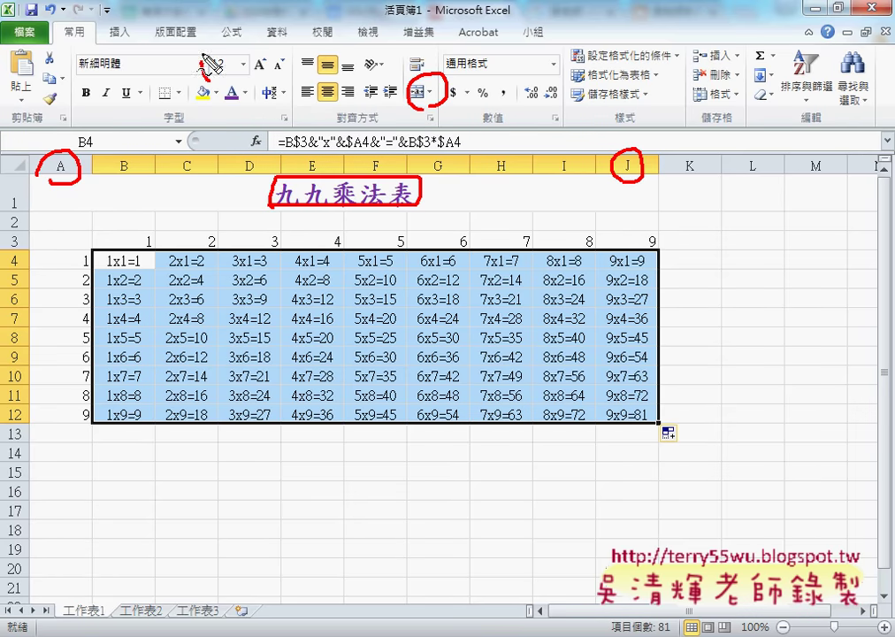
left_click_drag(209, 55, 228, 84)
mouse_move(76, 57)
left_mouse_down()
mouse_move(84, 53)
mouse_move(92, 112)
left_mouse_up()
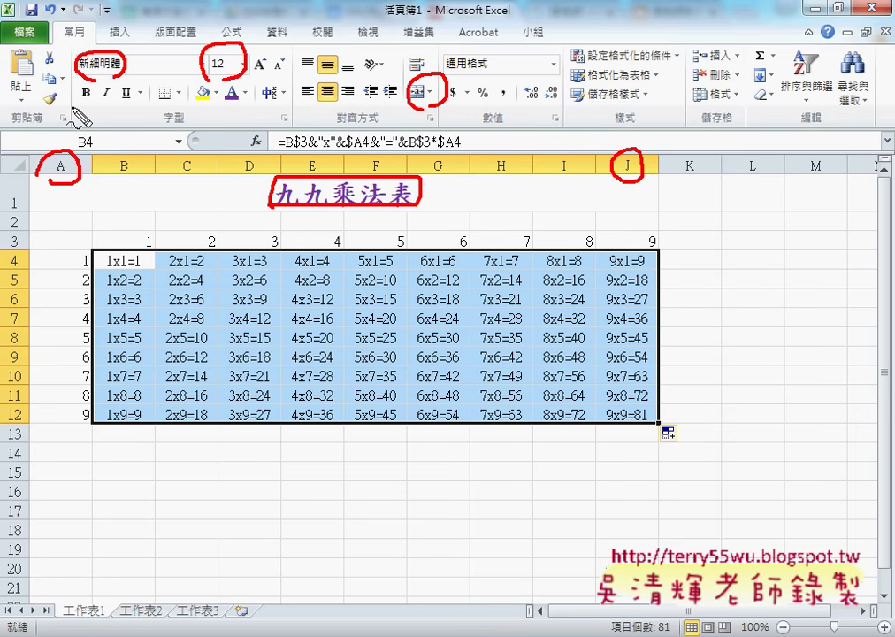
mouse_move(232, 78)
left_mouse_down()
mouse_move(281, 142)
mouse_move(312, 159)
left_mouse_up()
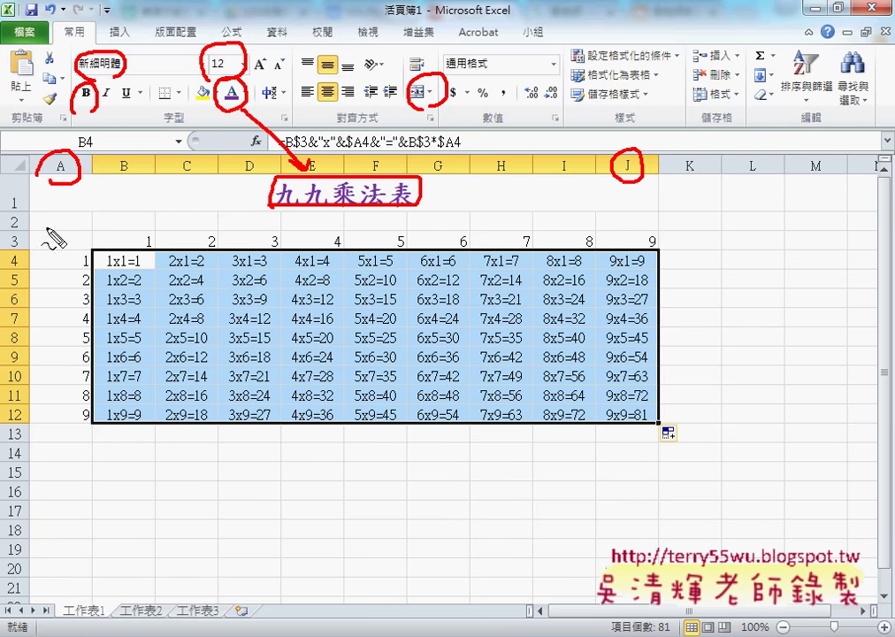
mouse_move(18, 215)
left_mouse_down()
mouse_move(16, 232)
mouse_move(12, 214)
left_mouse_up()
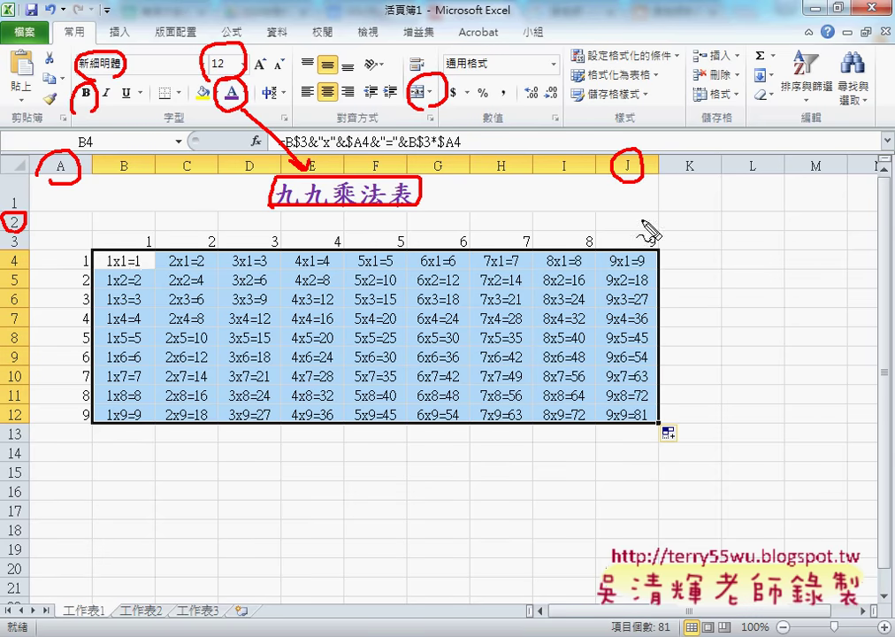
left_click_drag(99, 267, 146, 263)
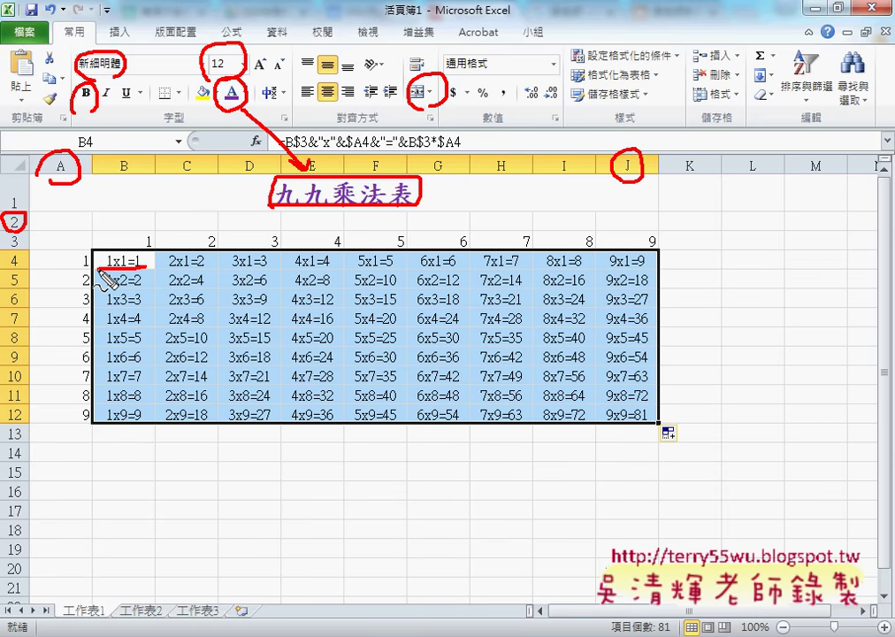
key("Escape")
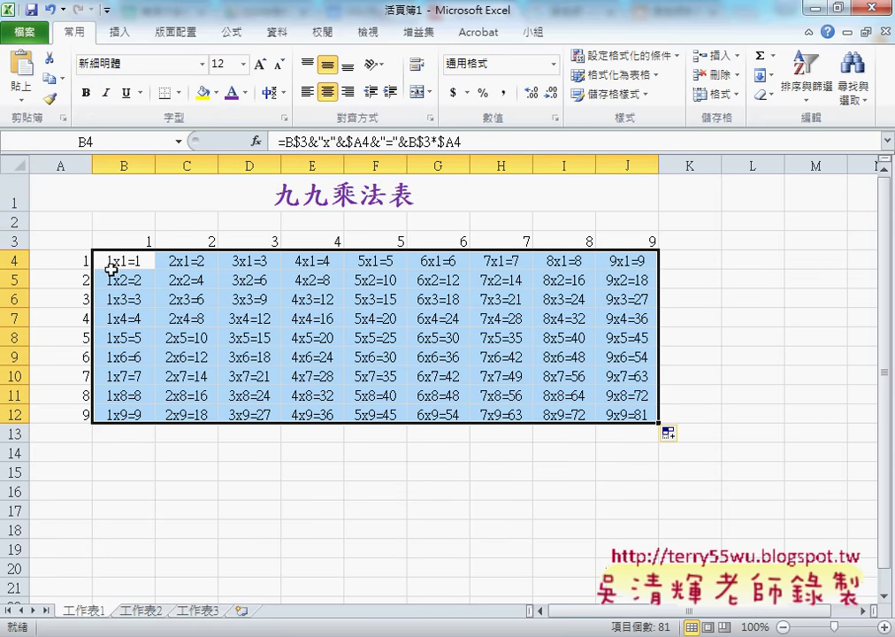
left_click(125, 261)
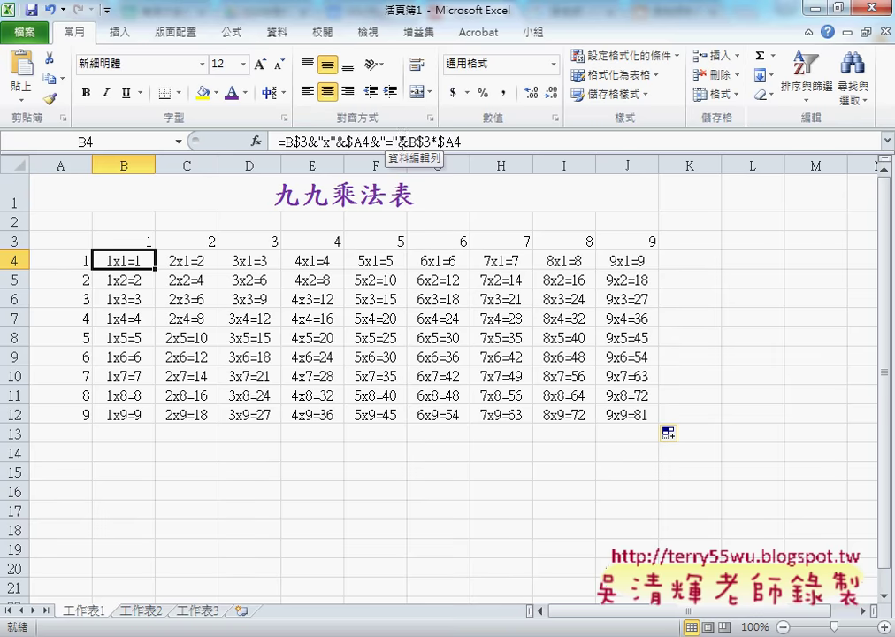
Highlight the B$3 and $A4 references in B4's formula, leaving it unchanged.
left_click_drag(409, 143, 478, 142)
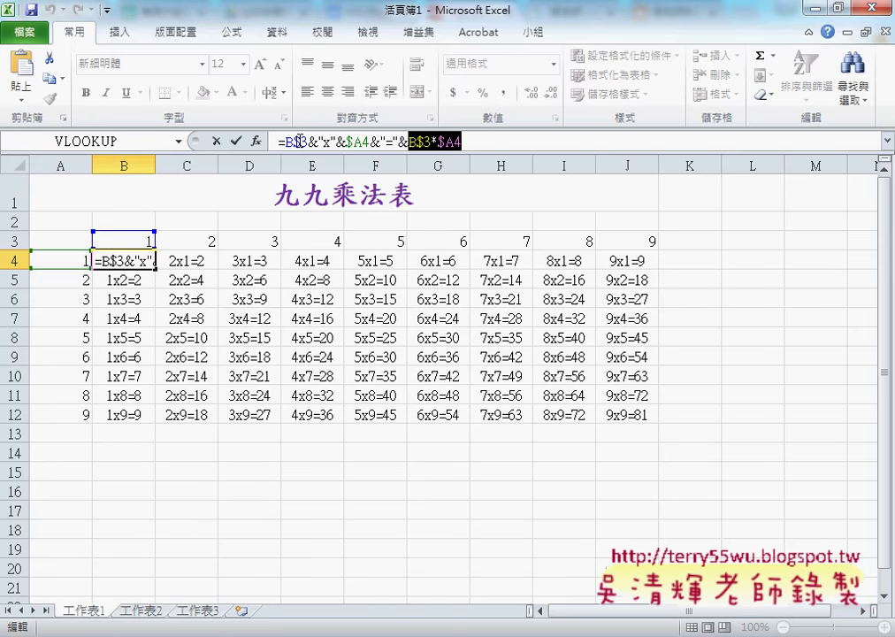
left_click_drag(294, 142, 307, 142)
left_click_drag(409, 143, 431, 142)
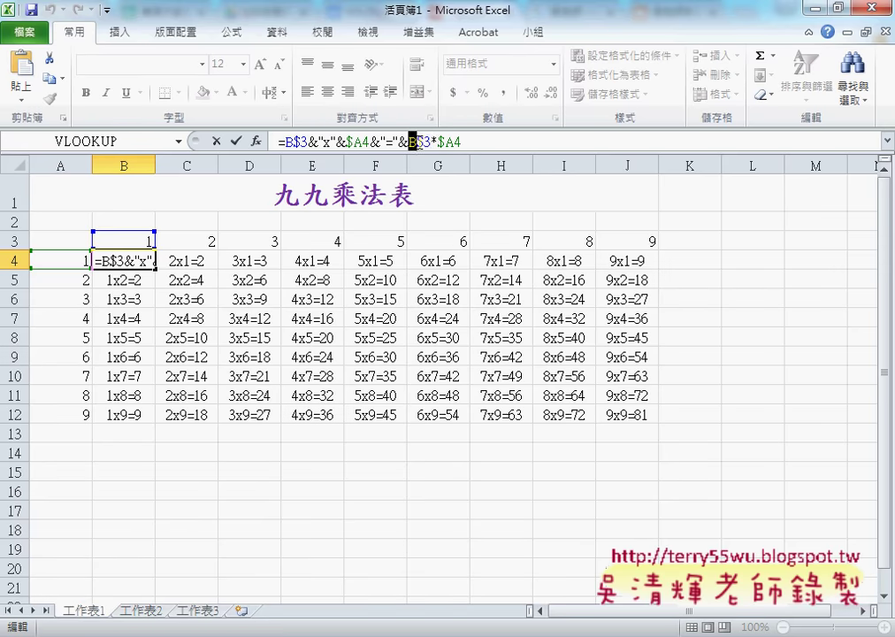
left_click_drag(346, 142, 369, 143)
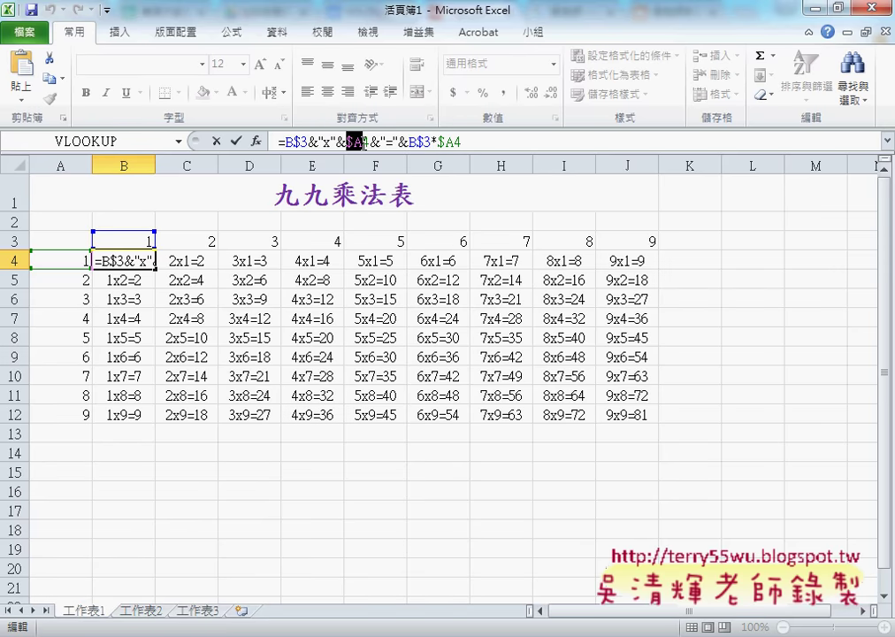
left_click_drag(439, 142, 457, 142)
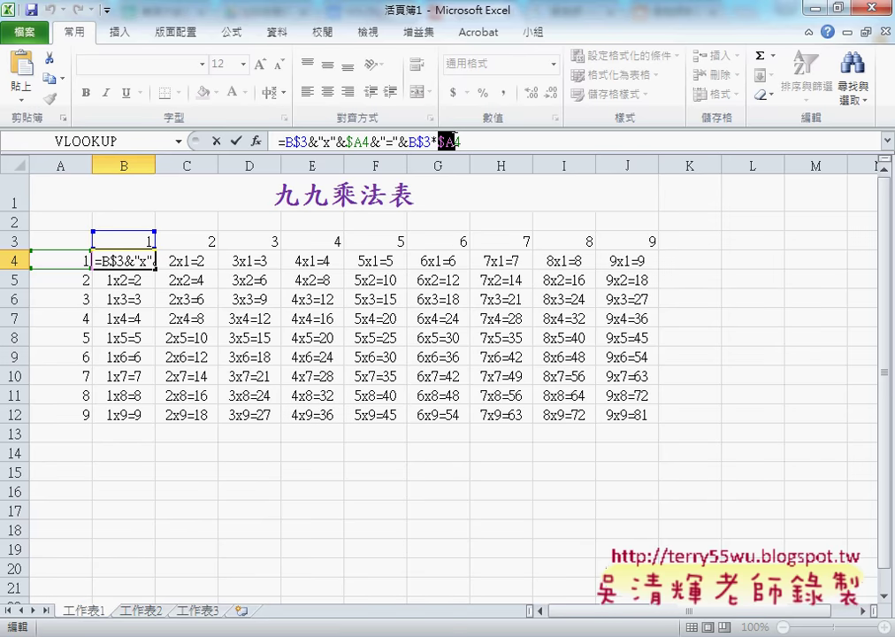
key("Escape")
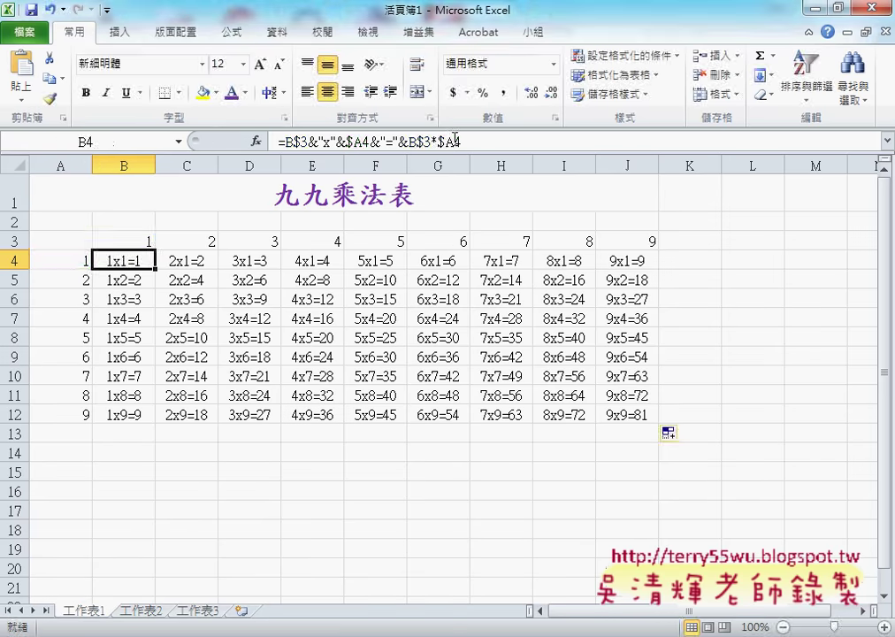
Check the adapted formulas in C5 and D6, then select the B4:J12 grid.
left_click(180, 282)
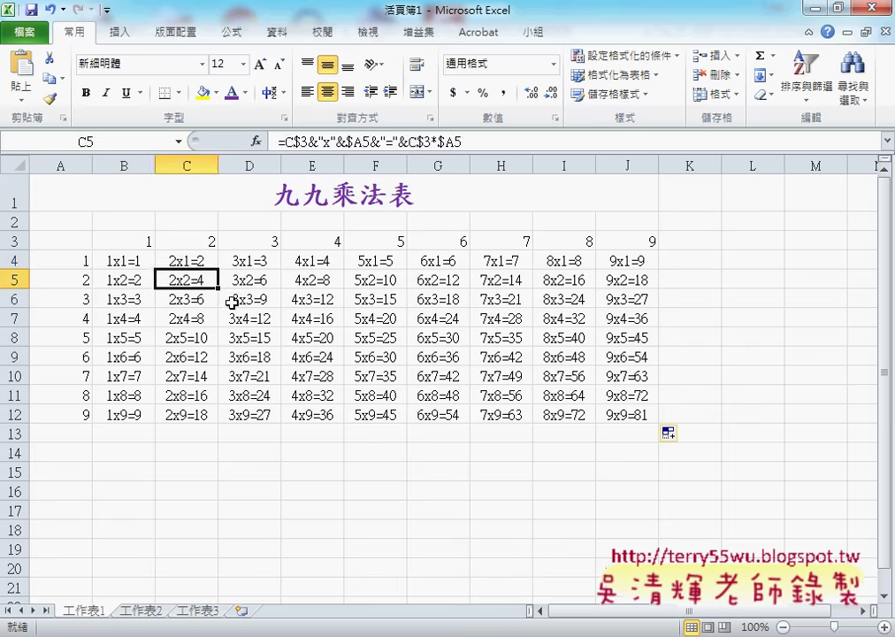
left_click(235, 299)
left_click_drag(124, 262, 124, 280)
left_click_drag(194, 328, 630, 416)
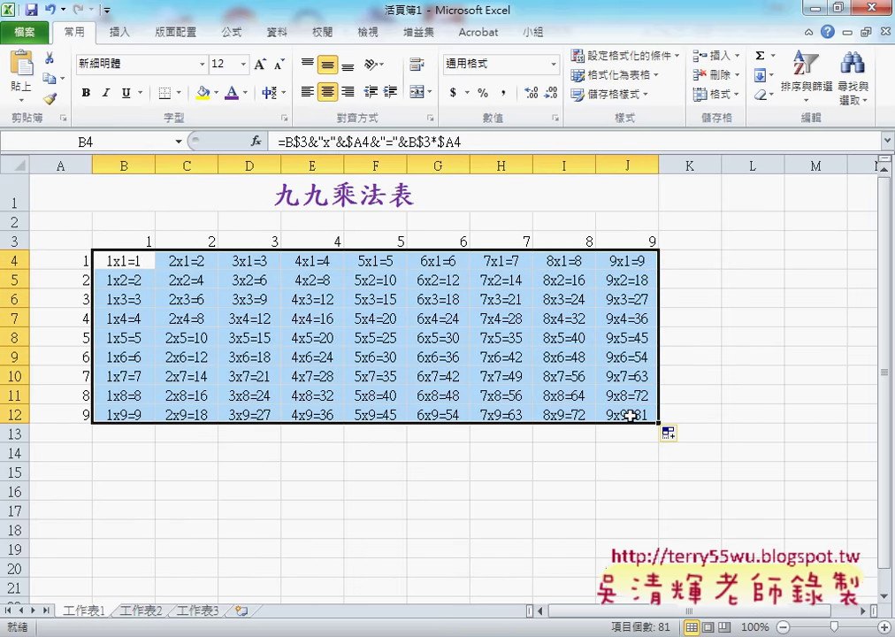
Create a formula-based conditional formatting rule for B4:J12 with the condition =B3=A4.
left_click(617, 56)
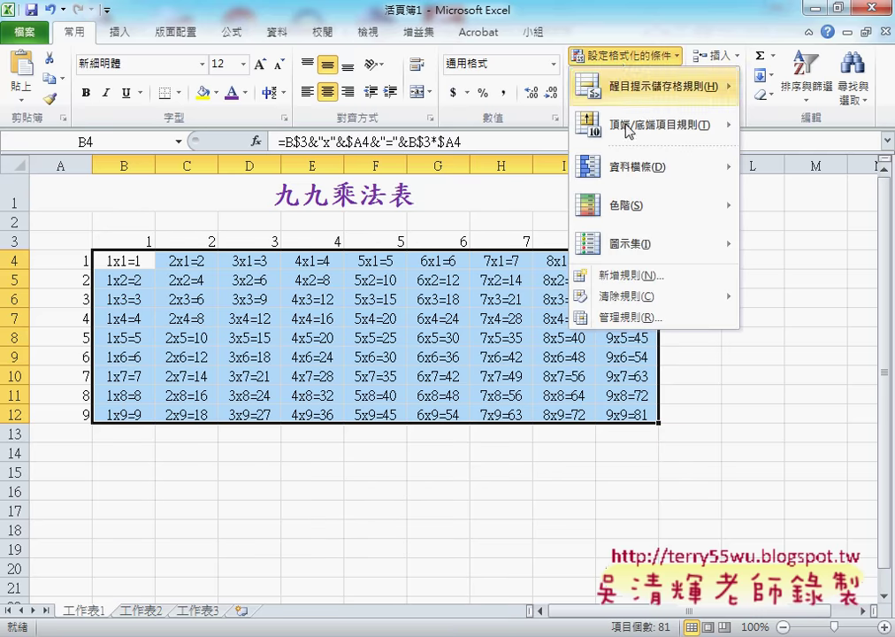
left_click(652, 279)
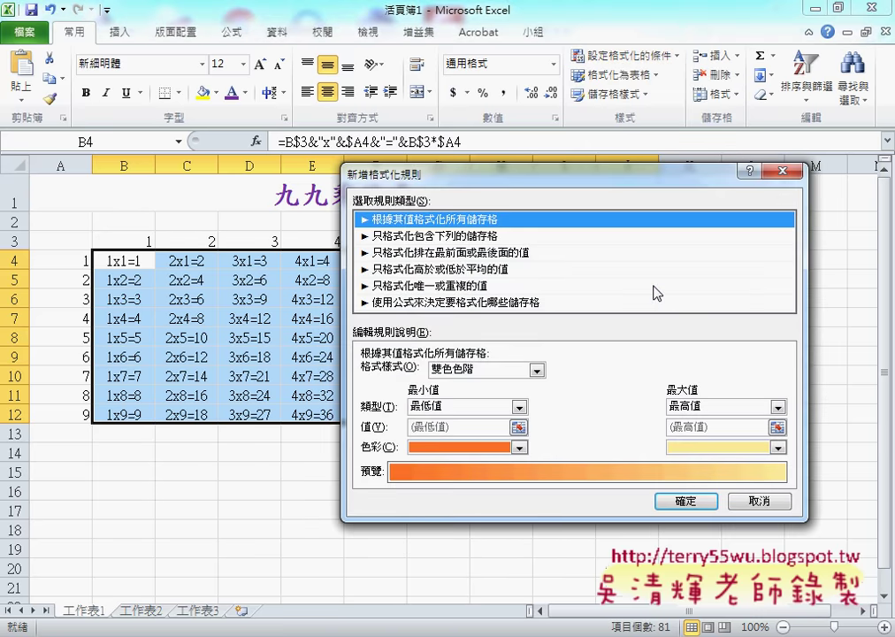
left_click(410, 306)
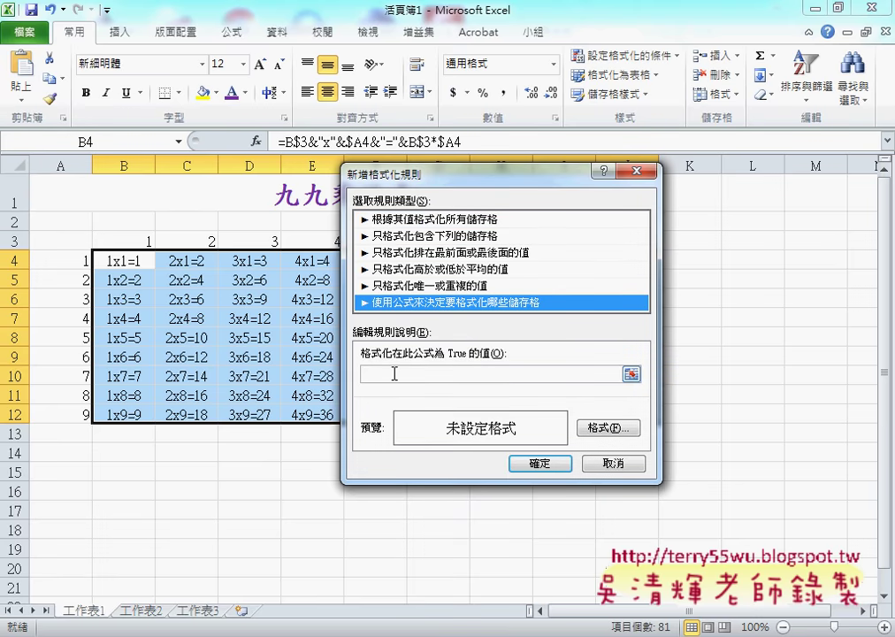
left_click(394, 374)
type("=")
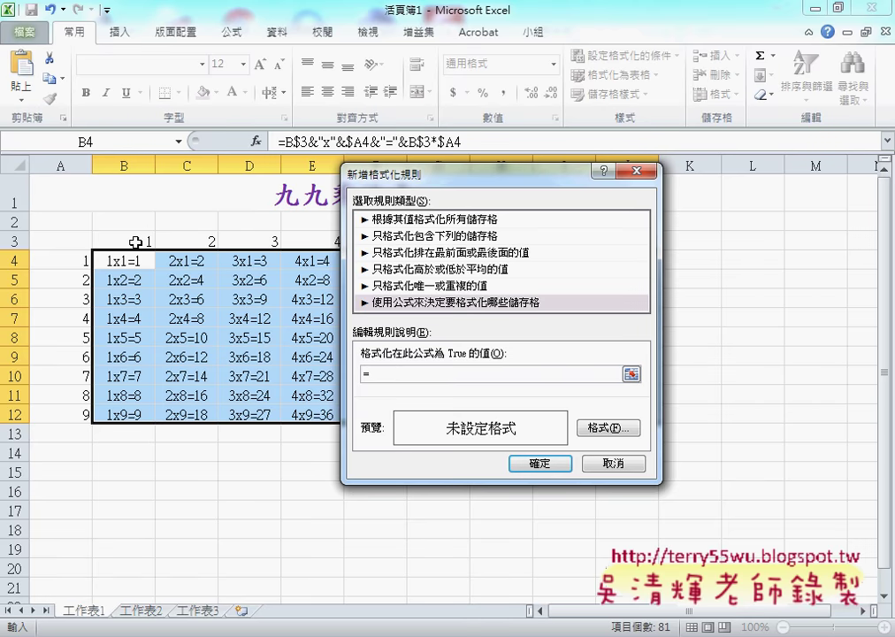
type("B3")
left_click_drag(363, 173, 571, 228)
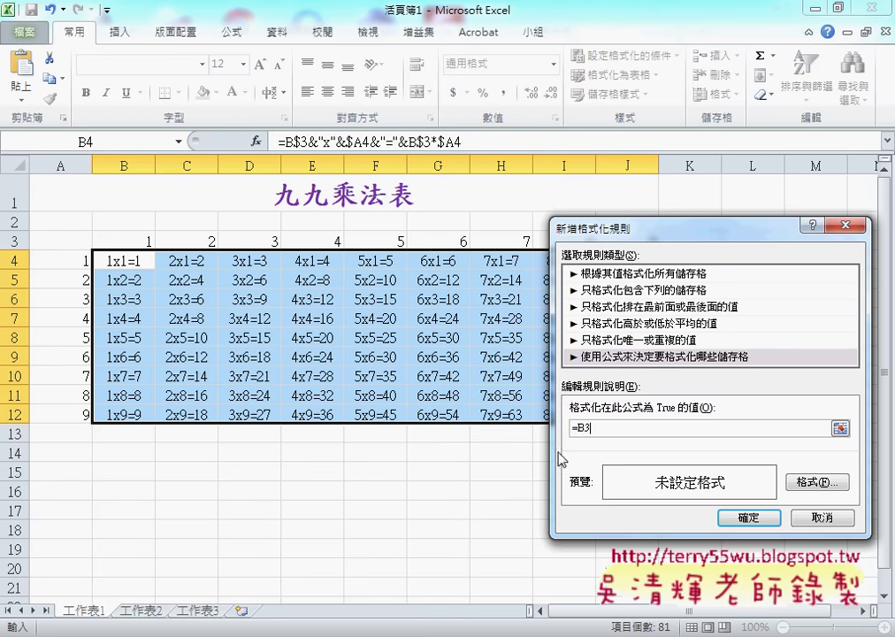
type("=")
type("A")
type("4")
Give the rule an orange cell fill.
left_click(826, 484)
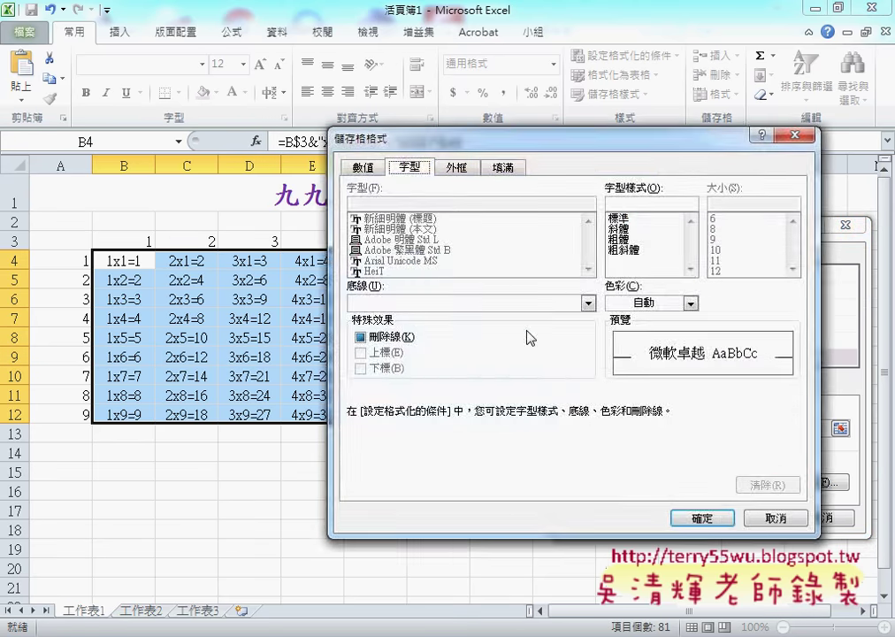
left_click(503, 168)
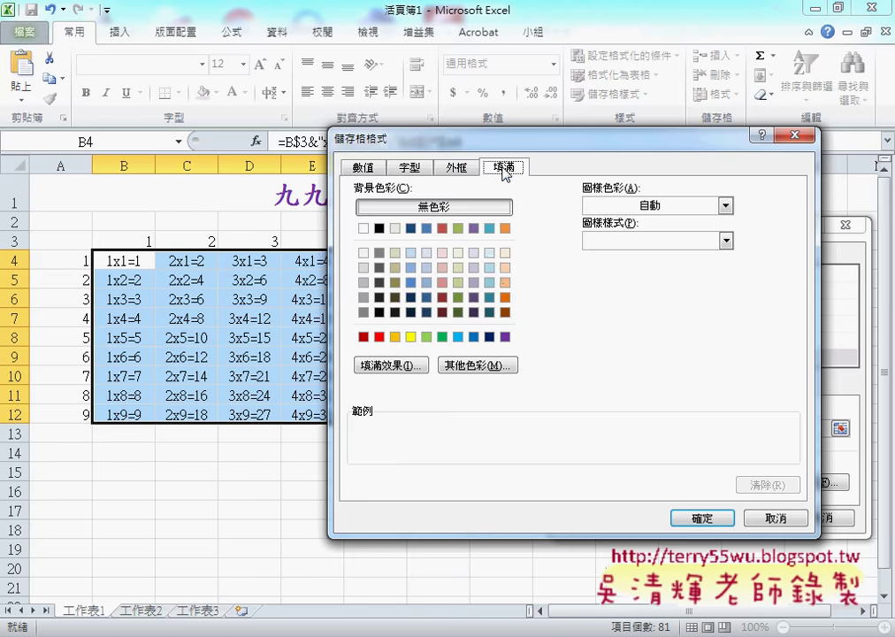
left_click(396, 337)
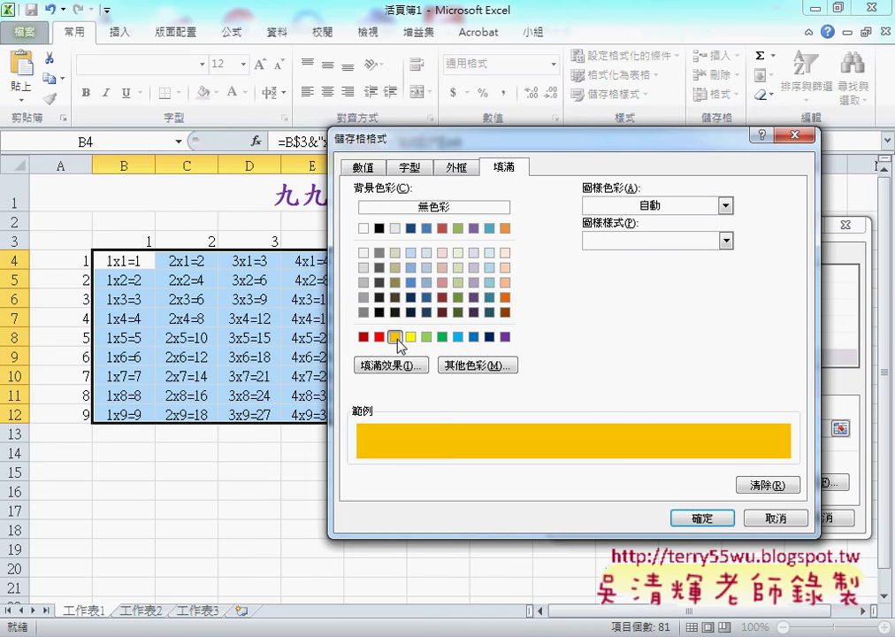
left_click(701, 518)
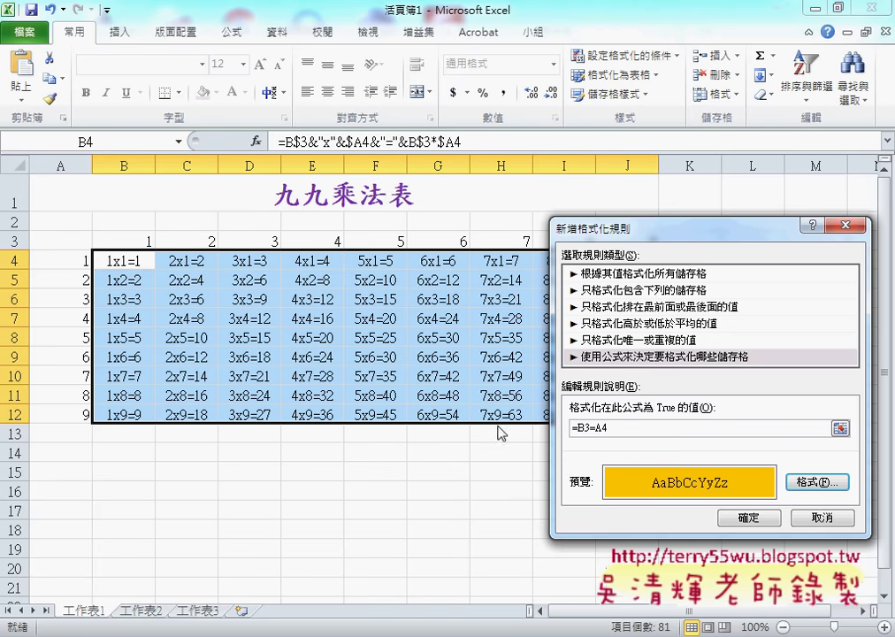
Anchor the rule's condition as =B$3=$A4.
left_click(582, 428)
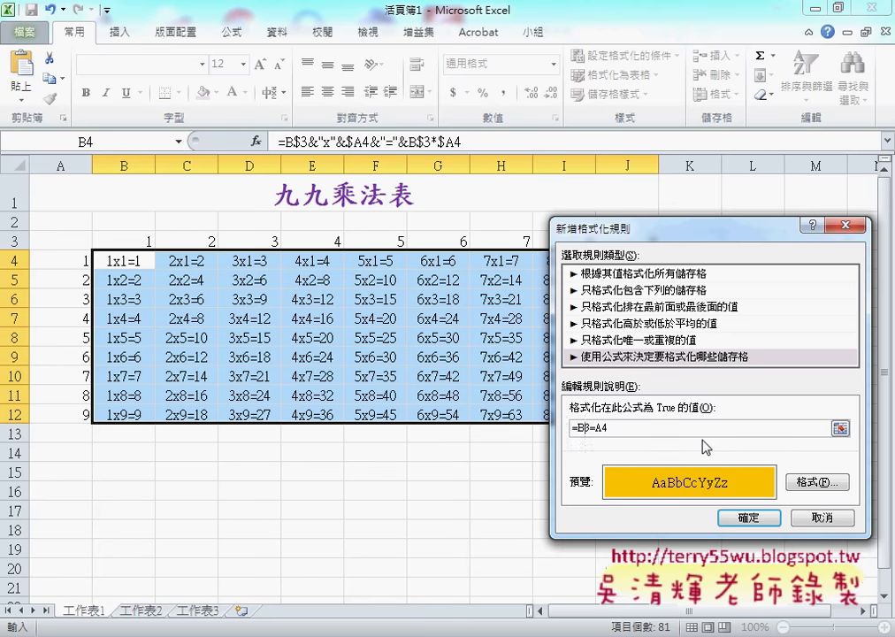
type("$3")
left_click(598, 428)
type("$")
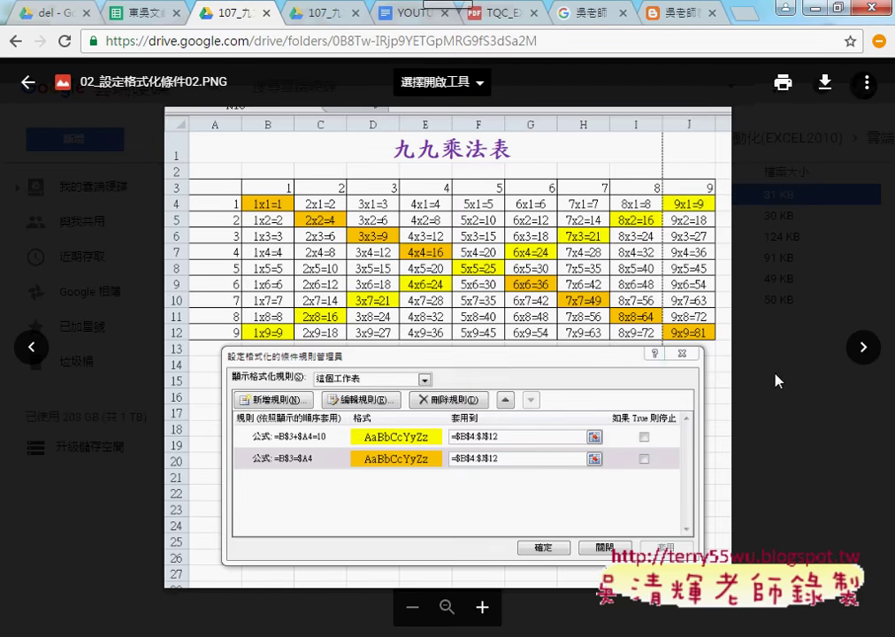
Browse the reference screenshots in Google Drive, then minimize Chrome to return to Excel.
left_click(864, 352)
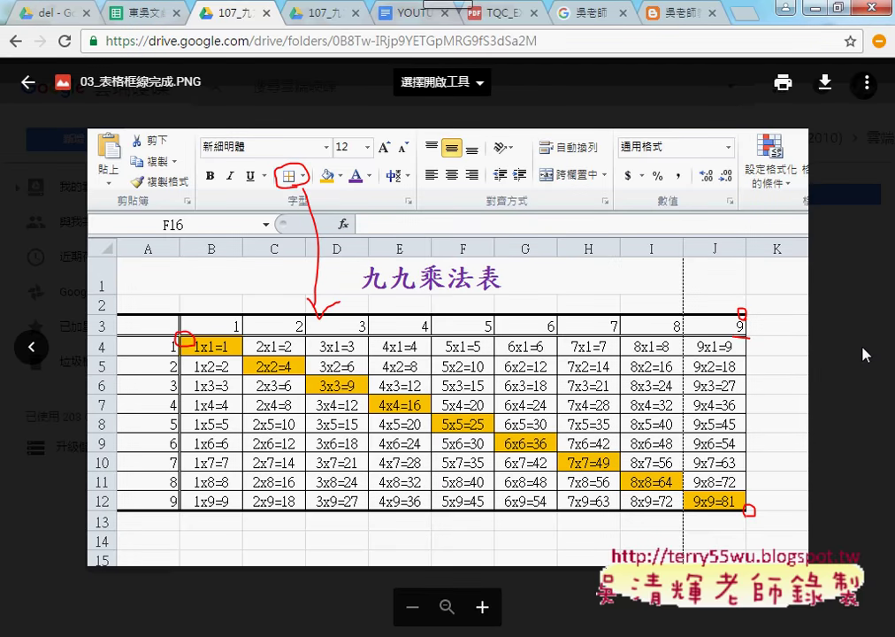
left_click(32, 348)
left_click(34, 349)
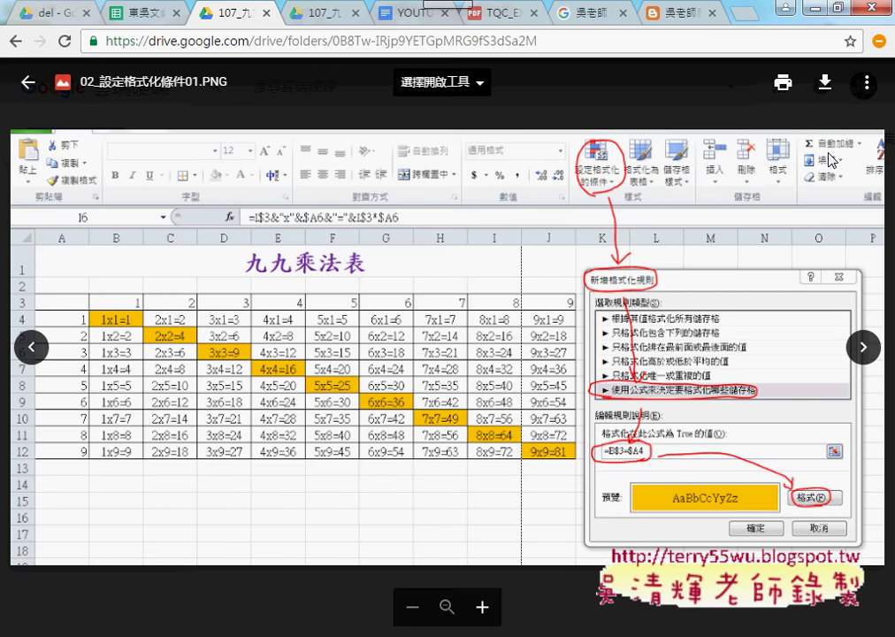
left_click(812, 9)
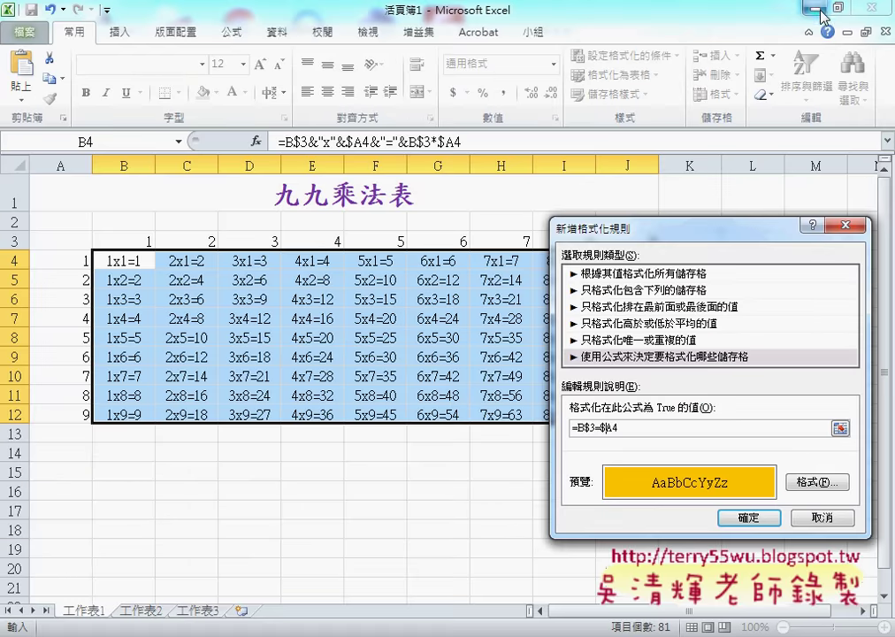
Apply the rule so 1x1=1 through 9x9=81 turn orange, then open the File page.
left_click(749, 518)
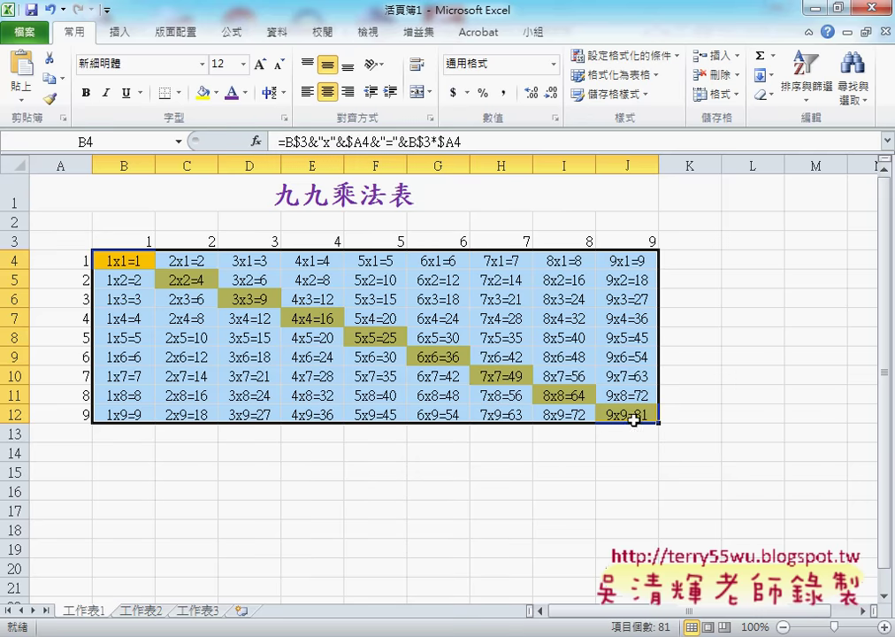
left_click(662, 474)
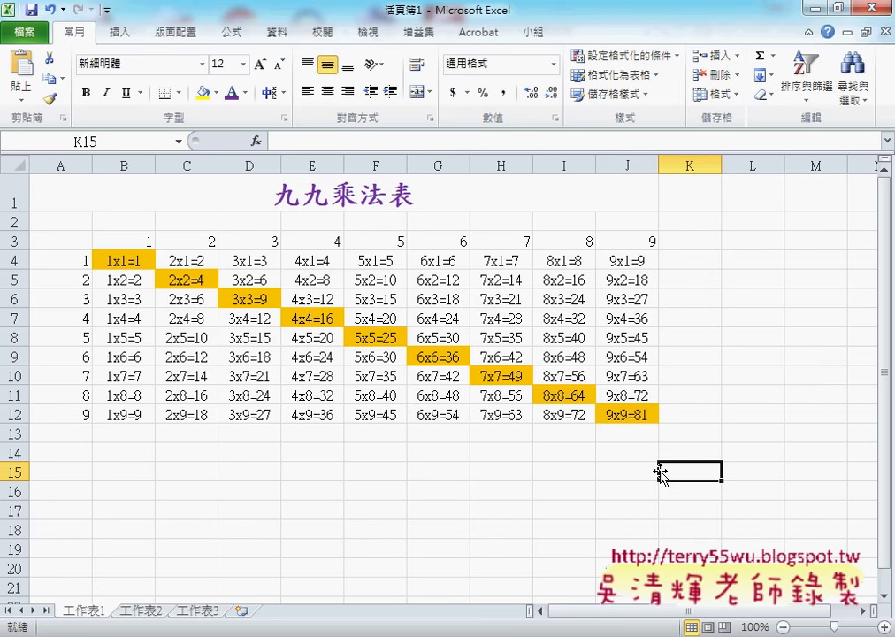
left_click(22, 39)
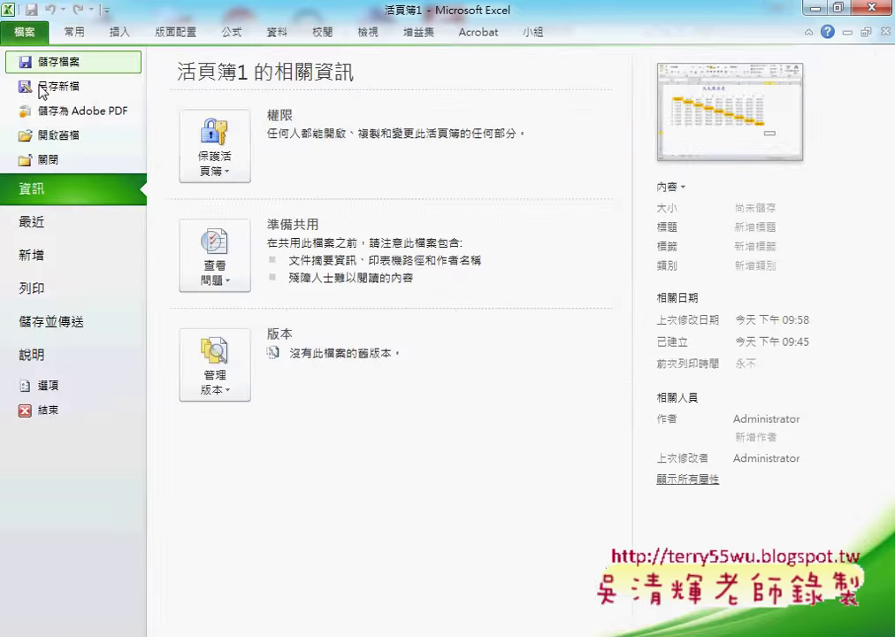
Cancel the Save As dialog at Desktop and return to the orange-diagonal worksheet unsaved.
key("Escape")
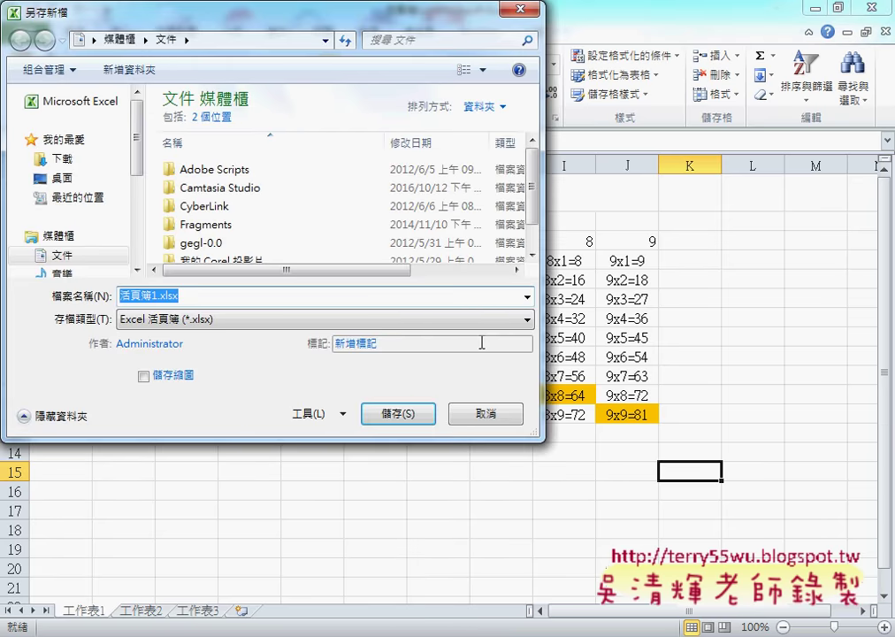
left_click(61, 179)
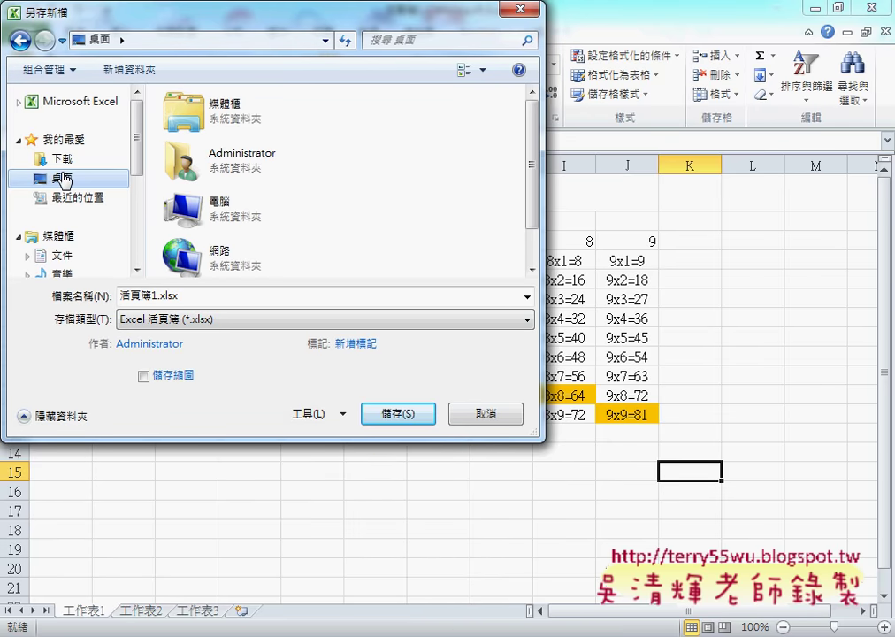
left_click(485, 413)
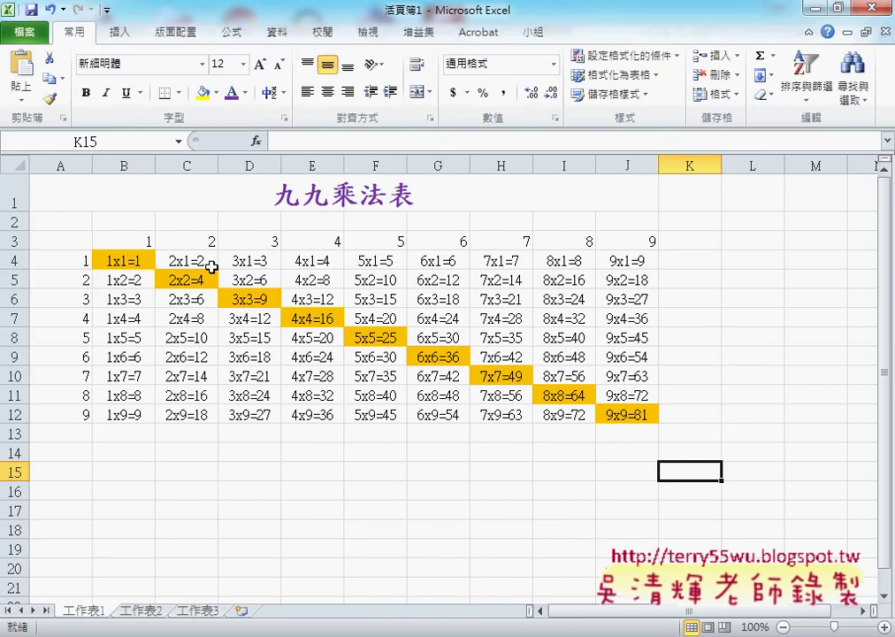
Start a new formula-based conditional formatting rule for B4:J12, its formula still blank.
mouse_move(131, 261)
left_mouse_down()
mouse_move(386, 346)
mouse_move(631, 411)
left_mouse_up()
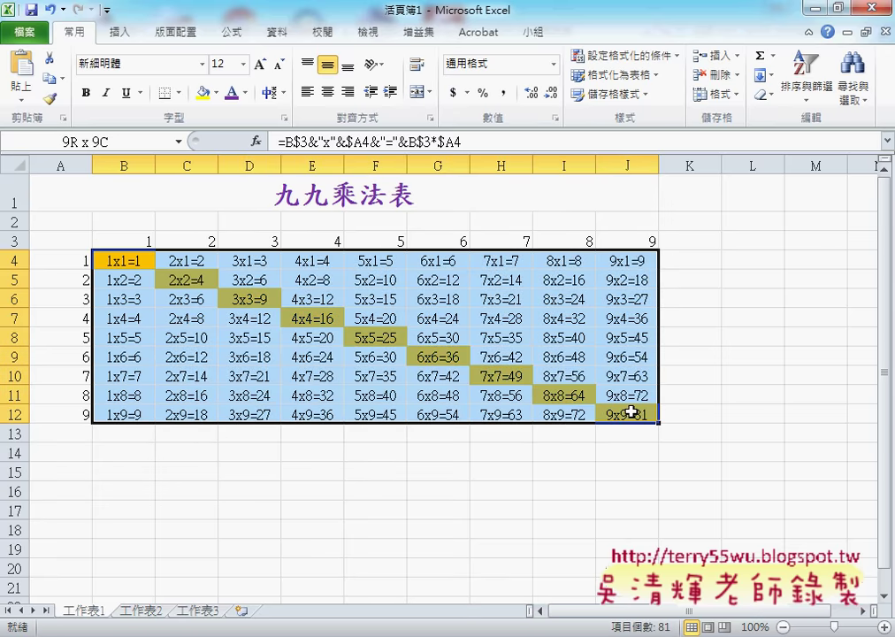
left_click(628, 56)
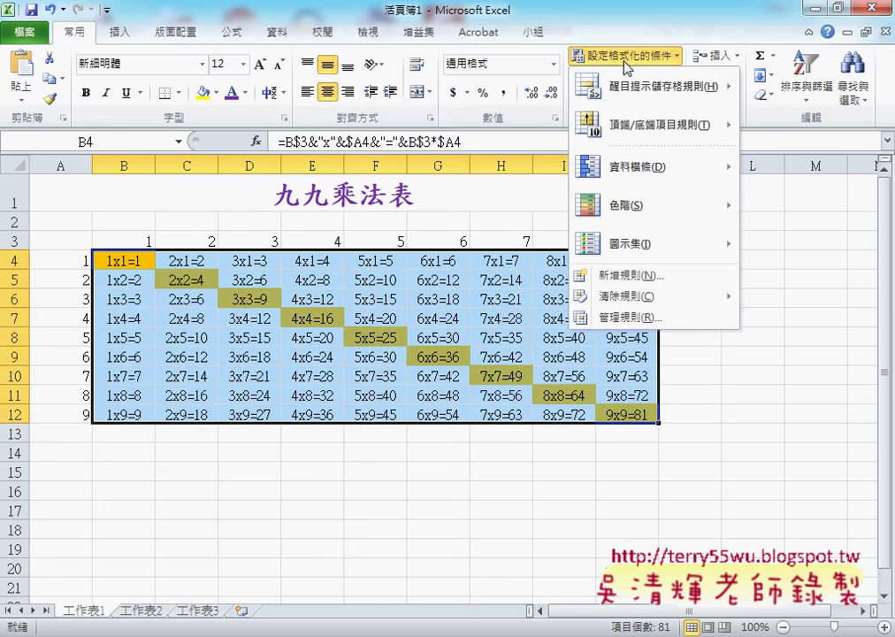
left_click(641, 274)
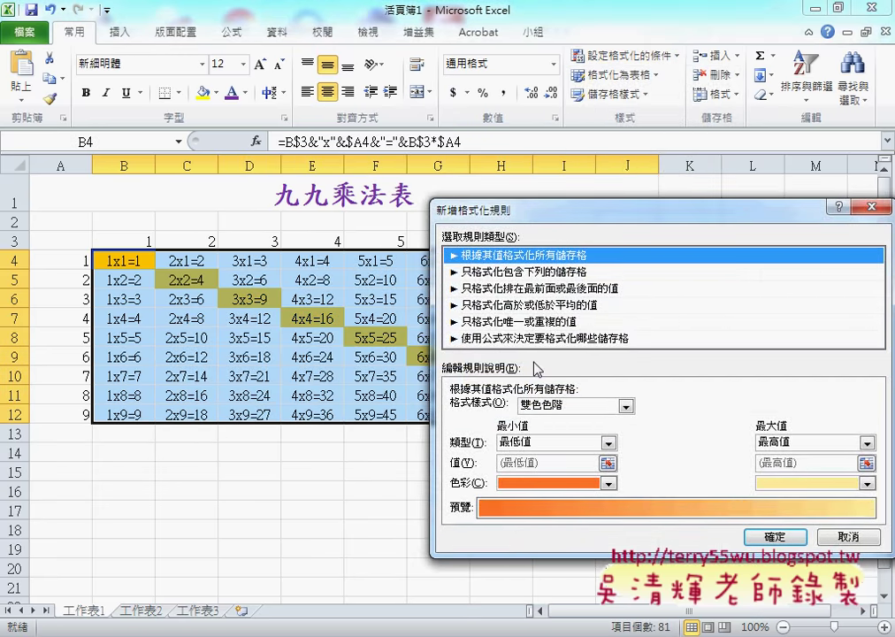
left_click(519, 339)
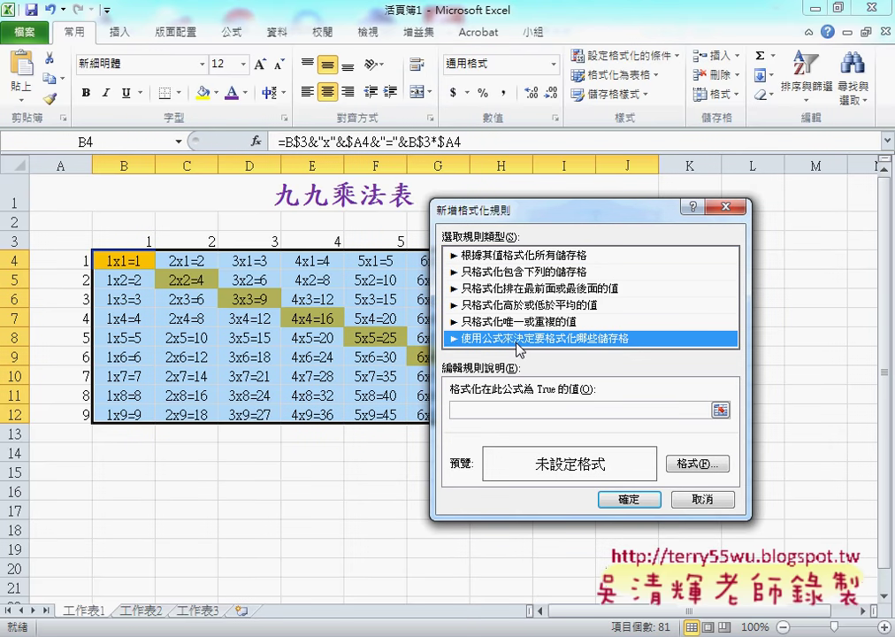